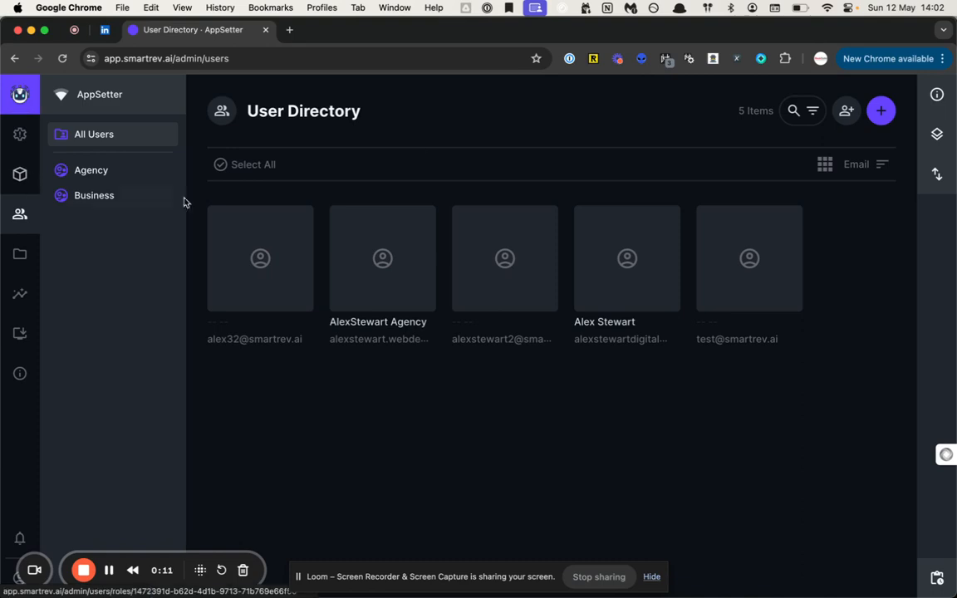
- Open the Invite Users dialog from the top right of the User Directory
{"action": "left_click", "coordinate": [845, 111]}
- Enter the two invitees' e-mail addresses, comma-separated, in the Emails field
{"action": "left_click", "coordinate": [446, 277]}
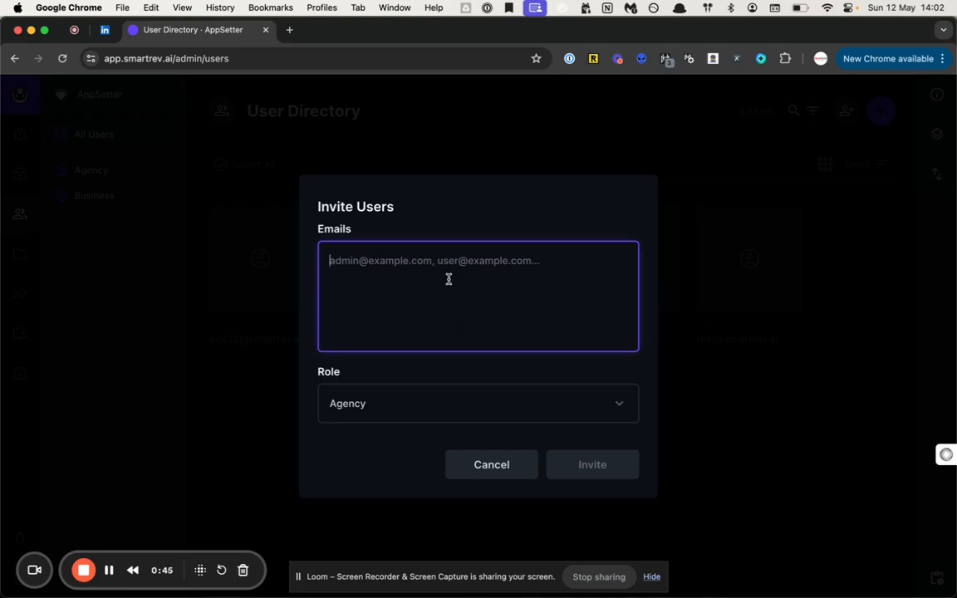
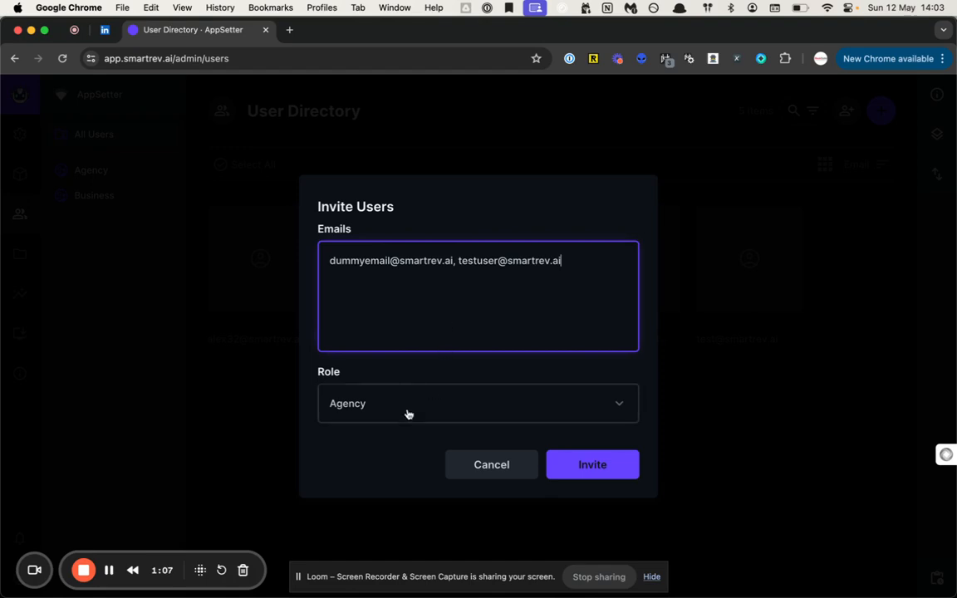
{"action": "left_click", "coordinate": [408, 413]}
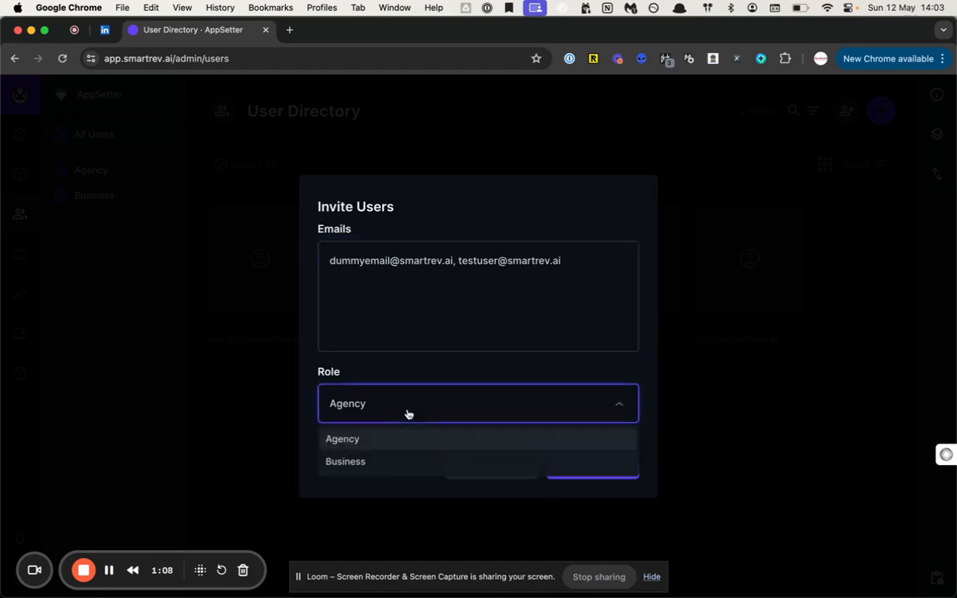
- Give both invitees the Business role and send the invitations
{"action": "left_click", "coordinate": [363, 462]}
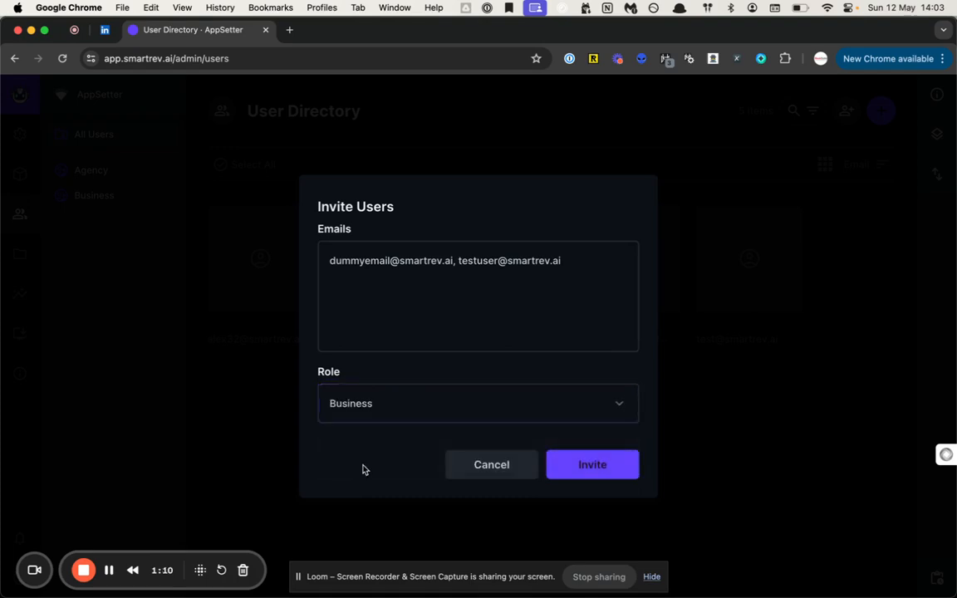
{"action": "left_click", "coordinate": [401, 403]}
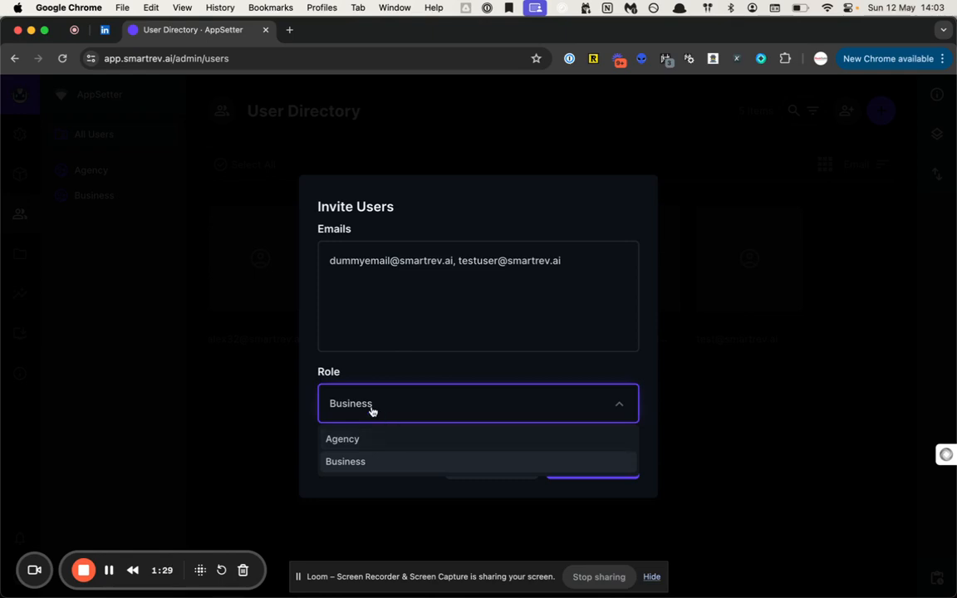
{"action": "left_click", "coordinate": [448, 389]}
{"action": "left_click", "coordinate": [576, 472]}
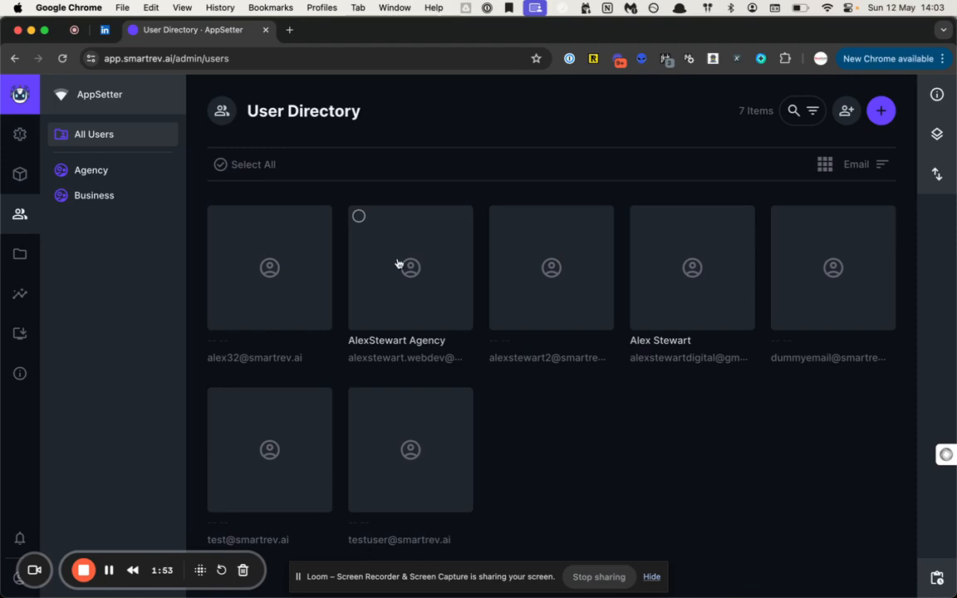
- In the dummy user's profile, enter first name Dummy, last name Account, and a password
{"action": "left_click", "coordinate": [811, 287]}
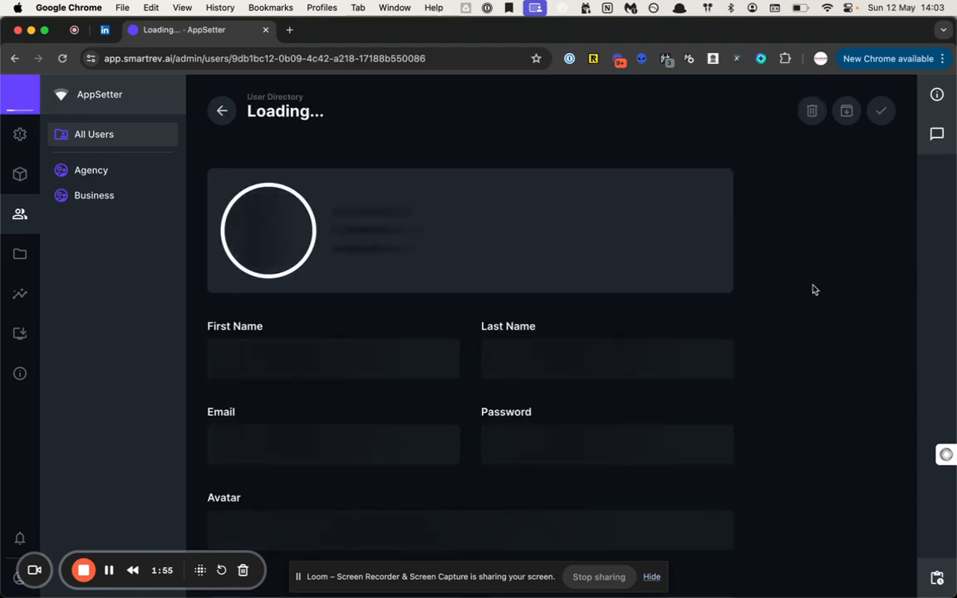
{"action": "scroll", "coordinate": [457, 324], "scroll_direction": "down", "scroll_amount": 3}
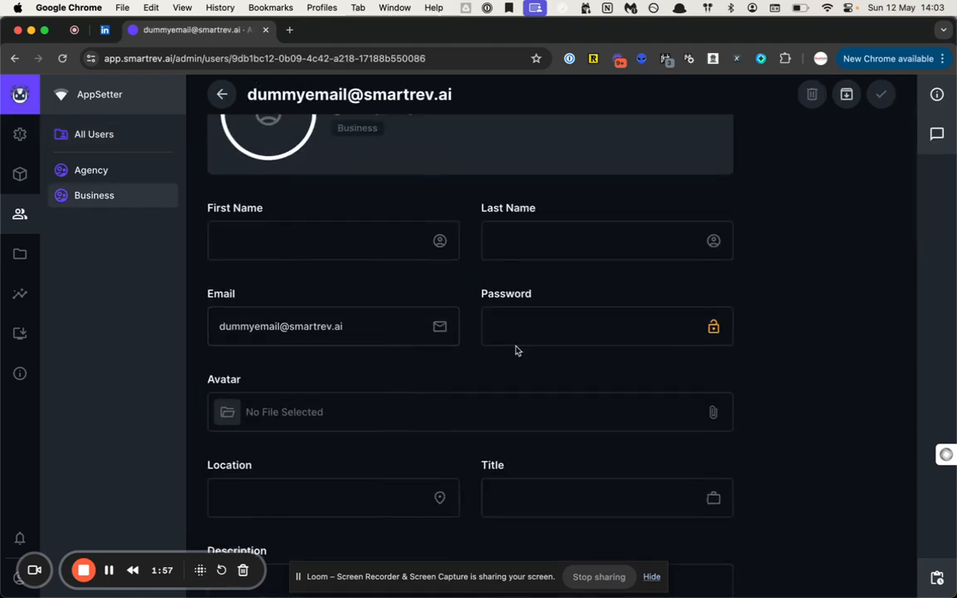
{"action": "left_click", "coordinate": [355, 245]}
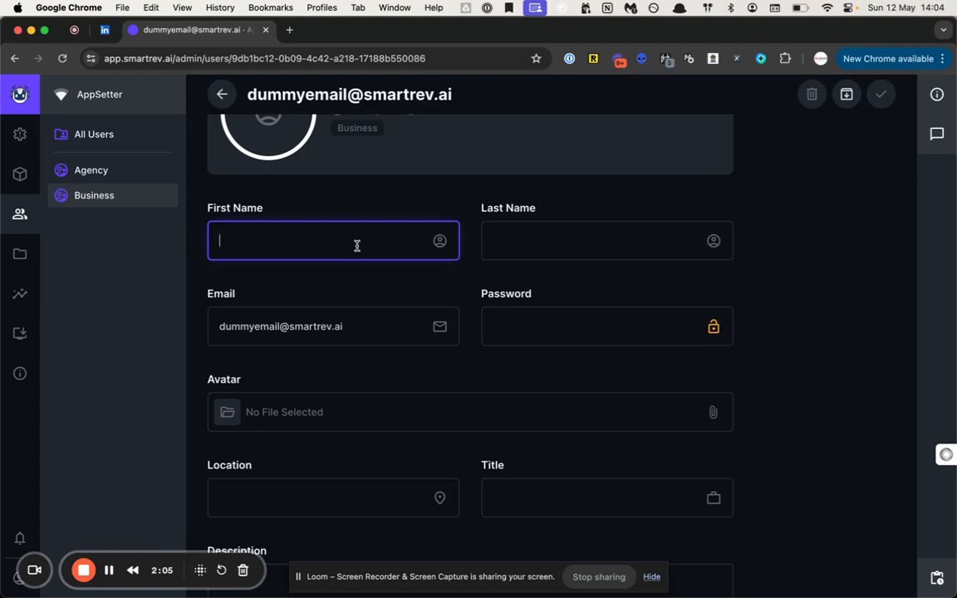
{"action": "type", "text": "d"}
{"action": "key", "text": "BackSpace"}
{"action": "type", "text": "D"}
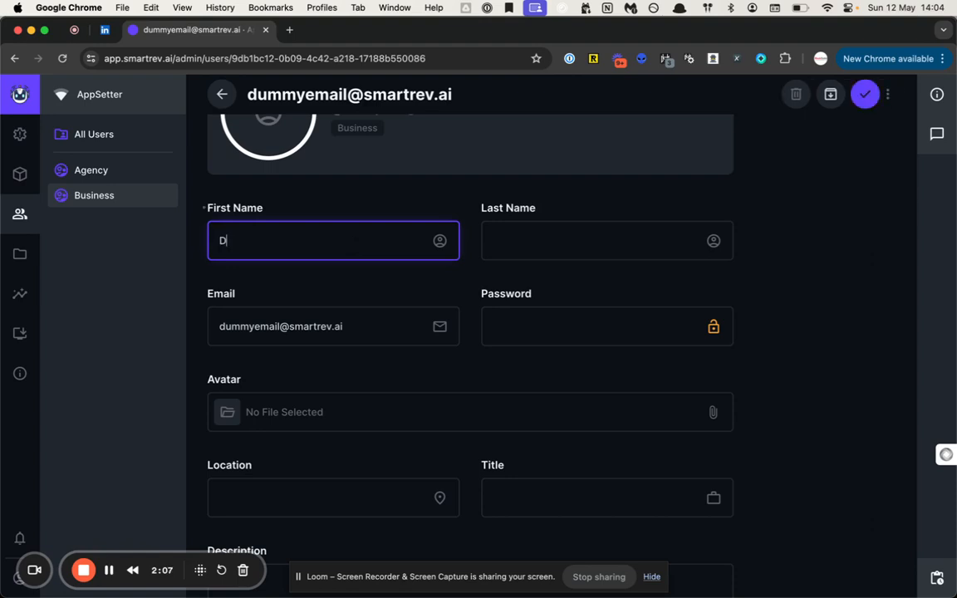
{"action": "type", "text": "ummy"}
{"action": "key", "text": "Tab"}
{"action": "type", "text": "Ac"}
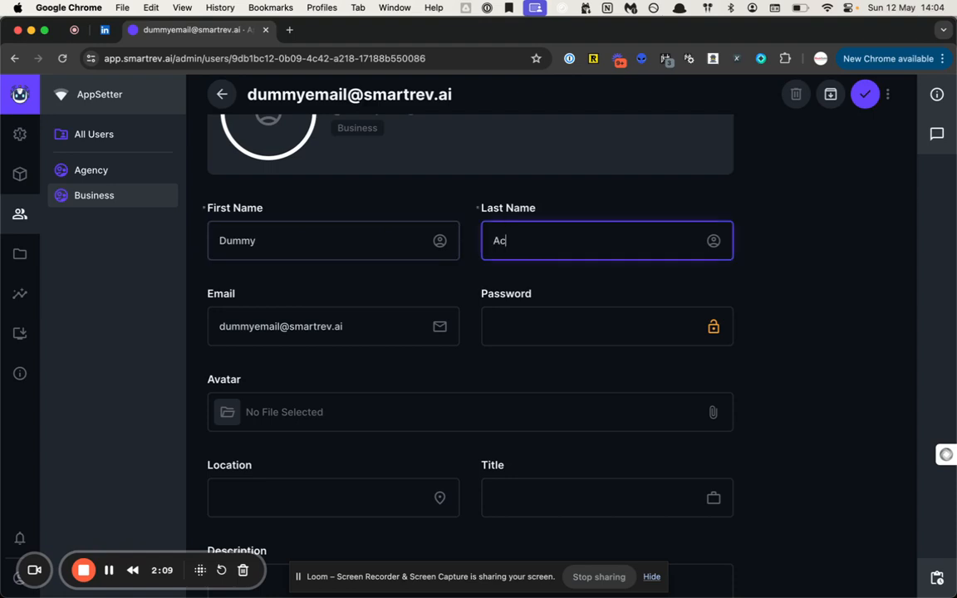
{"action": "type", "text": "count"}
{"action": "left_click", "coordinate": [291, 281]}
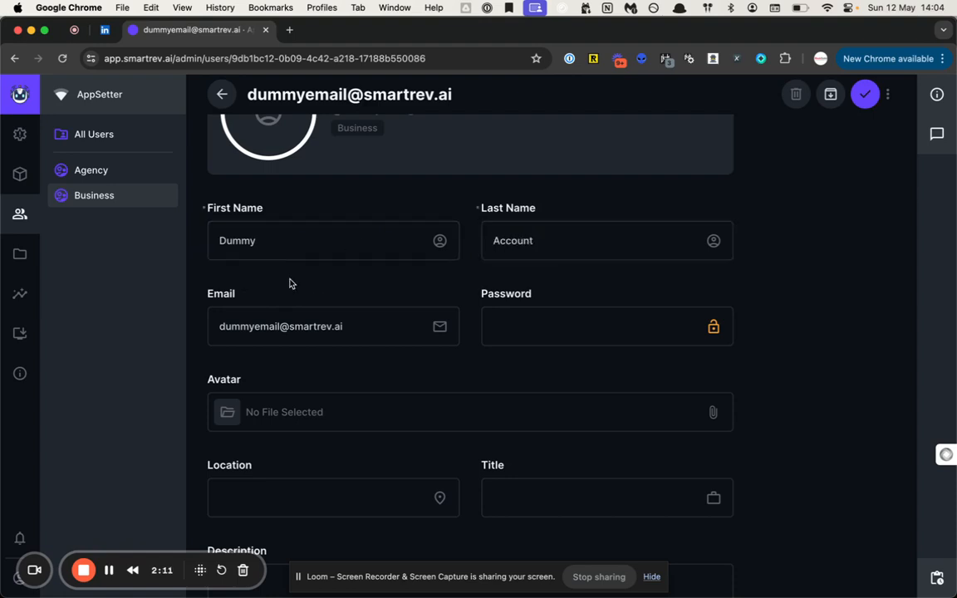
{"action": "left_click", "coordinate": [519, 337]}
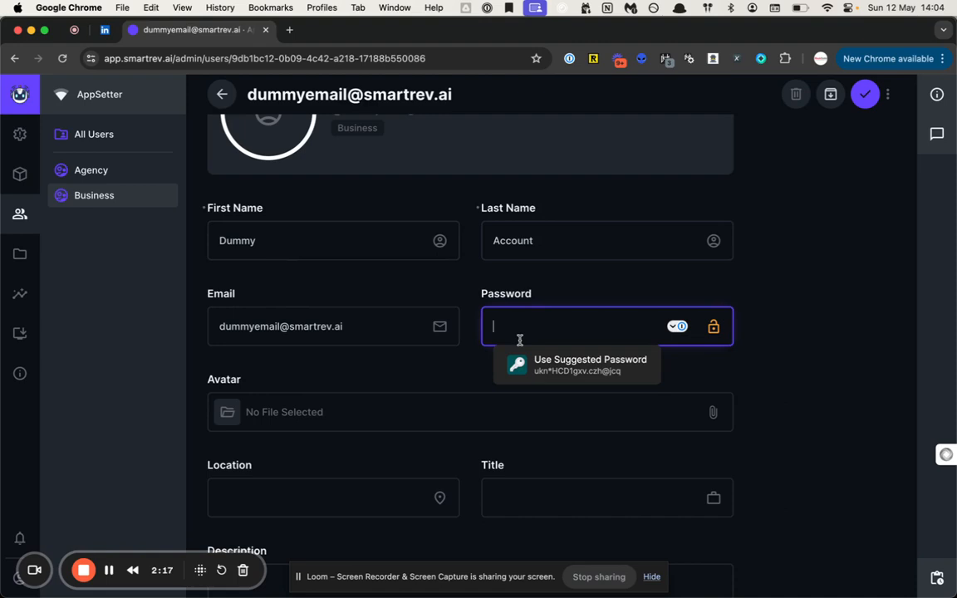
{"action": "type", "text": "•••••••••••"}
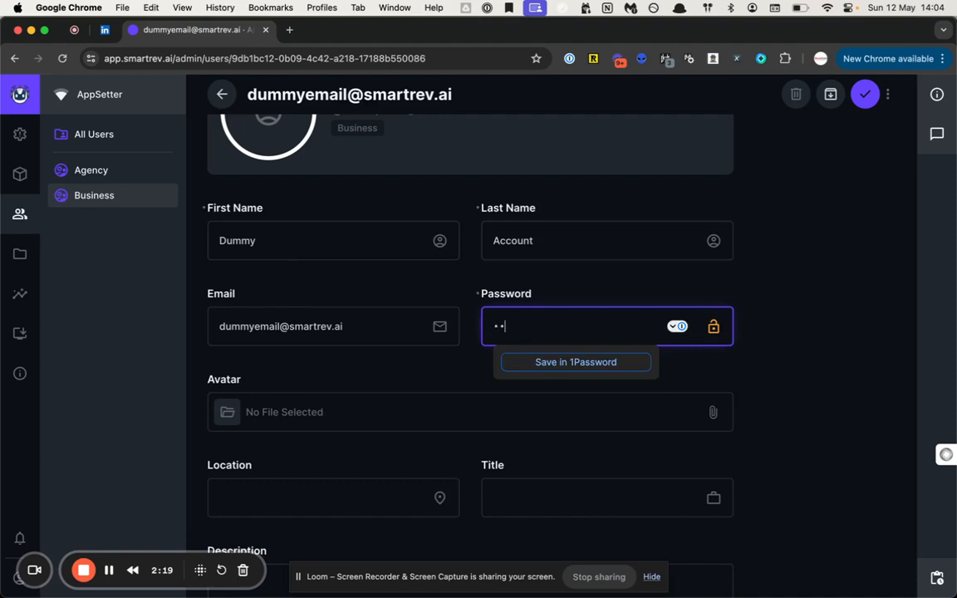
{"action": "type", "text": "••"}
- Set the user's Admin Options status to Active and save the profile
{"action": "scroll", "coordinate": [487, 337], "scroll_direction": "down", "scroll_amount": 2}
{"action": "left_click", "coordinate": [461, 306]}
{"action": "scroll", "coordinate": [462, 306], "scroll_direction": "down", "scroll_amount": 20}
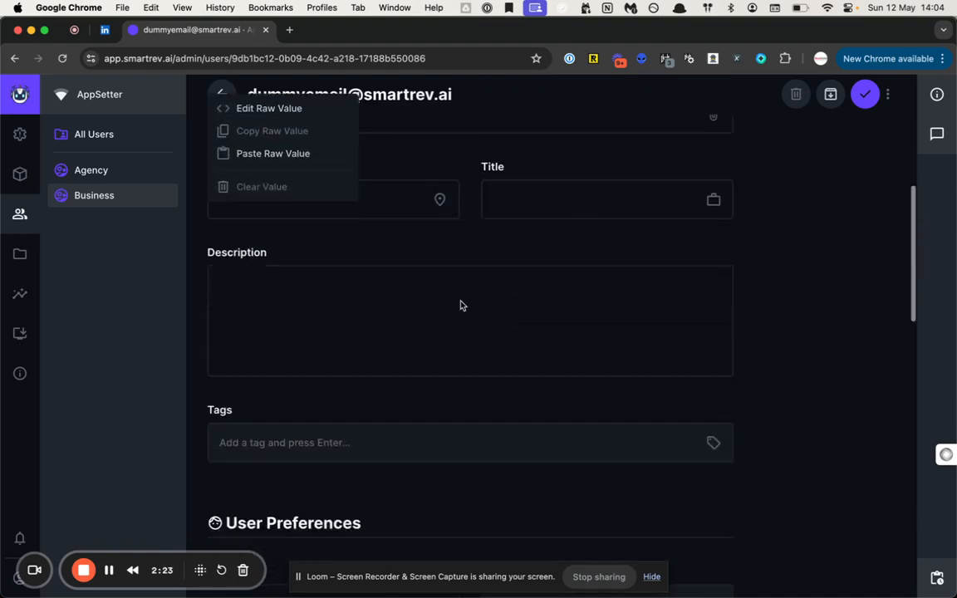
{"action": "scroll", "coordinate": [462, 306], "scroll_direction": "down", "scroll_amount": 16}
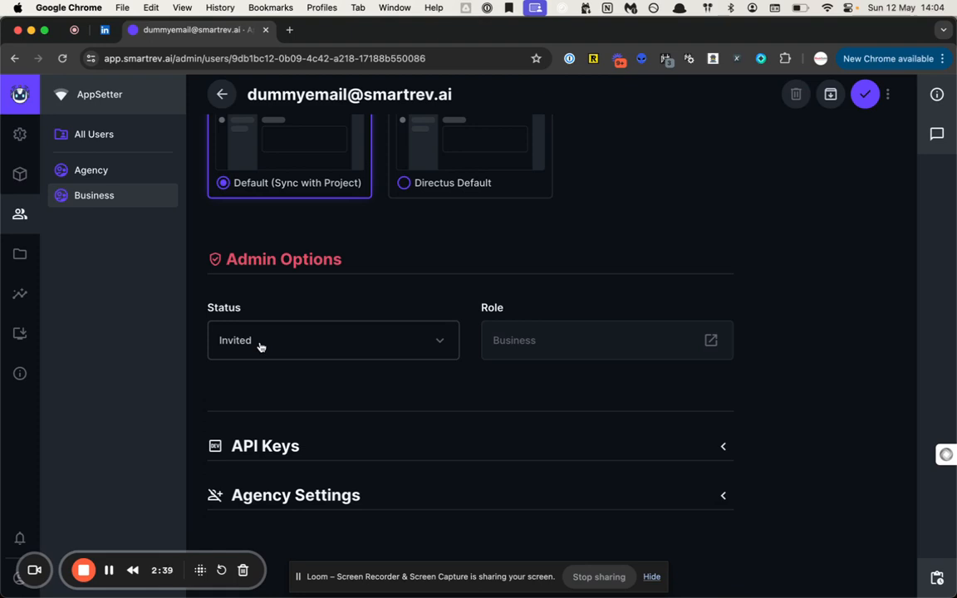
{"action": "left_click", "coordinate": [259, 346]}
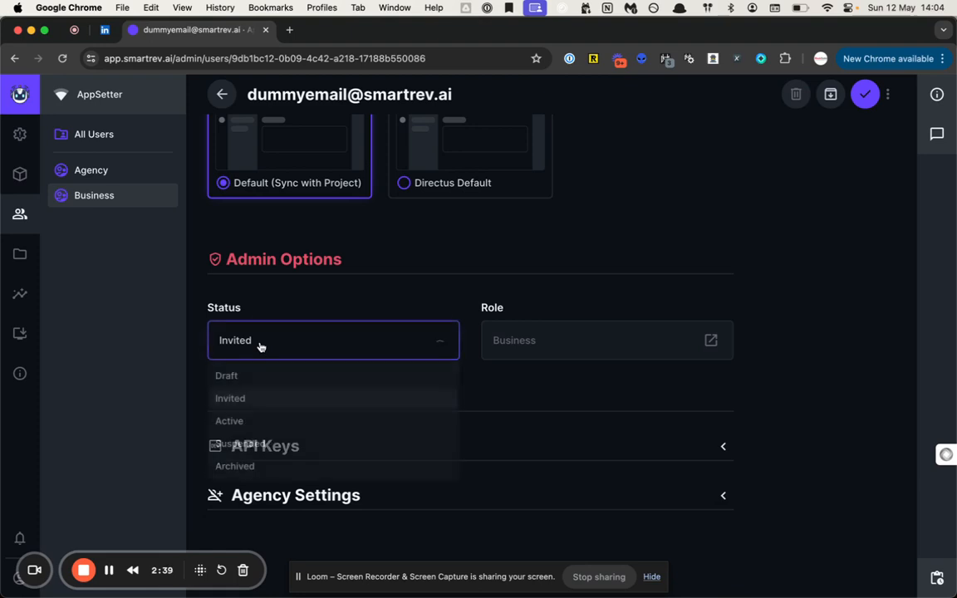
{"action": "left_click", "coordinate": [251, 423]}
{"action": "scroll", "coordinate": [579, 355], "scroll_direction": "up", "scroll_amount": 3}
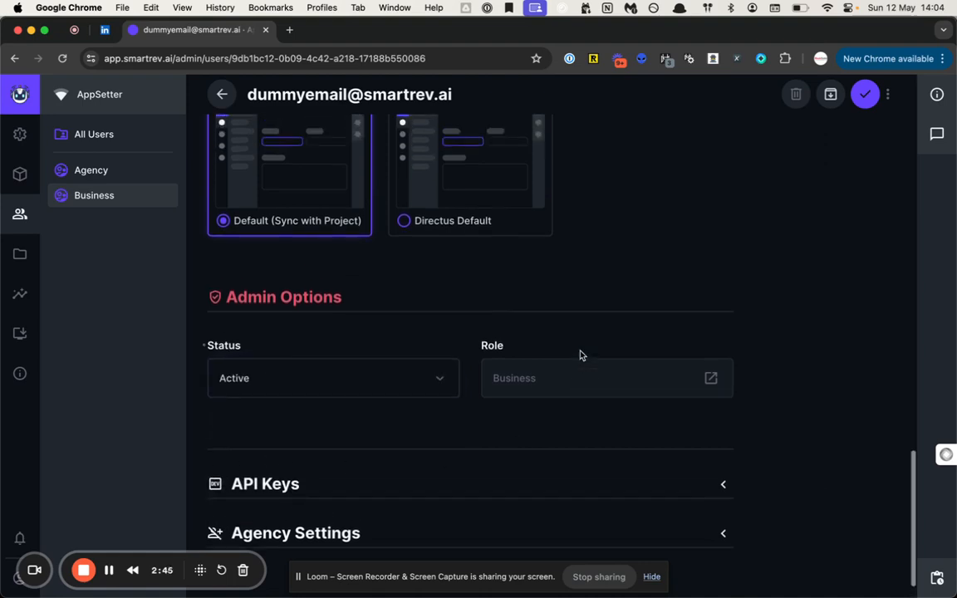
{"action": "left_click", "coordinate": [866, 96]}
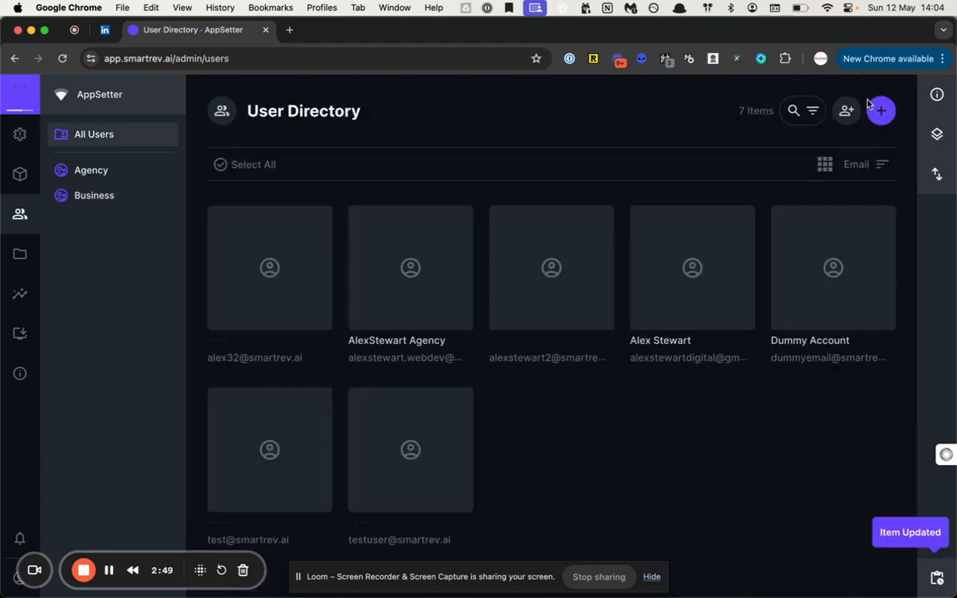
- Review the Dummy Account profile, then go to Configure my account via the gear icon
{"action": "left_click", "coordinate": [830, 297]}
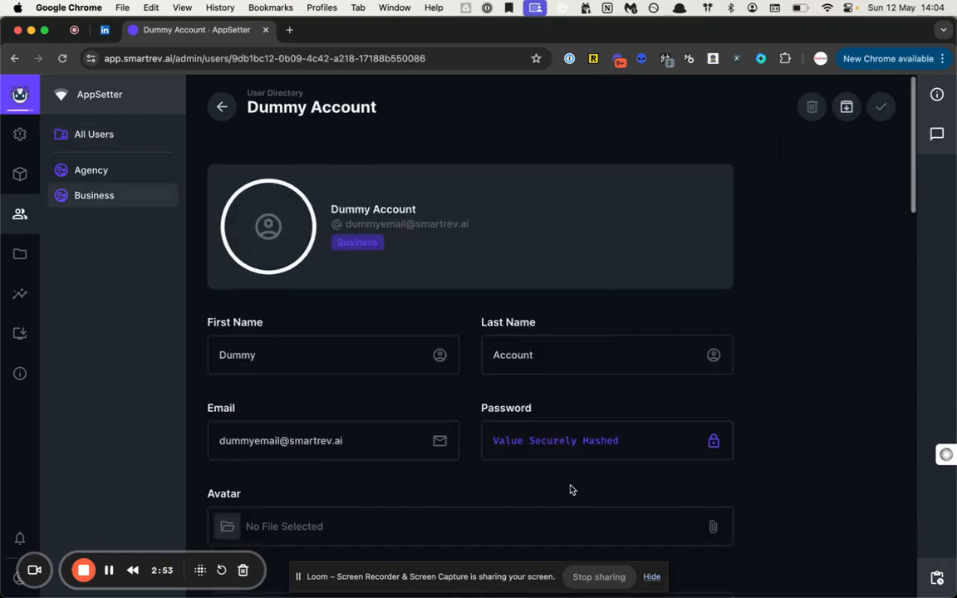
{"action": "scroll", "coordinate": [570, 490], "scroll_direction": "down", "scroll_amount": 3}
{"action": "scroll", "coordinate": [570, 490], "scroll_direction": "down", "scroll_amount": 15}
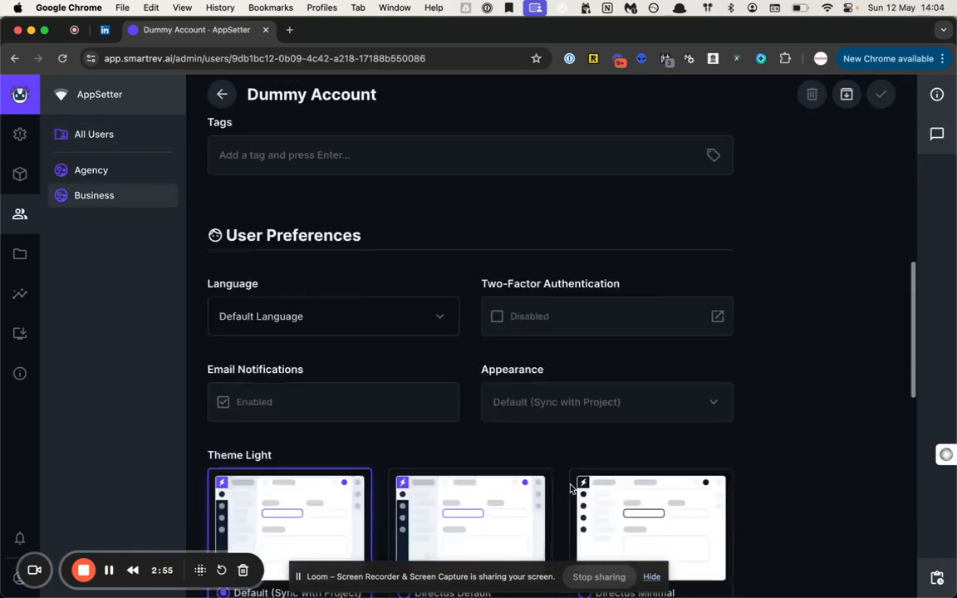
{"action": "scroll", "coordinate": [570, 490], "scroll_direction": "down", "scroll_amount": 2}
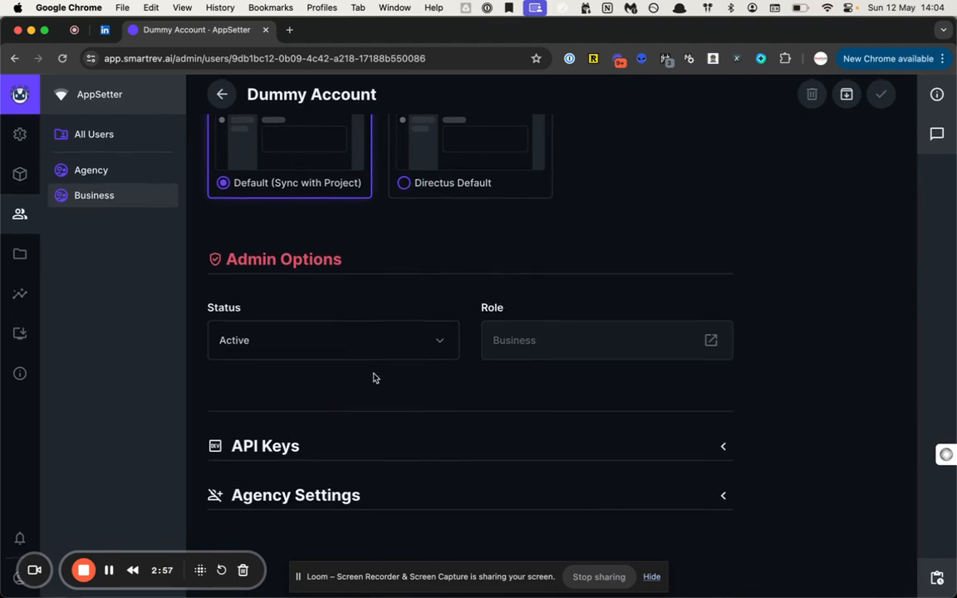
{"action": "left_click", "coordinate": [21, 137]}
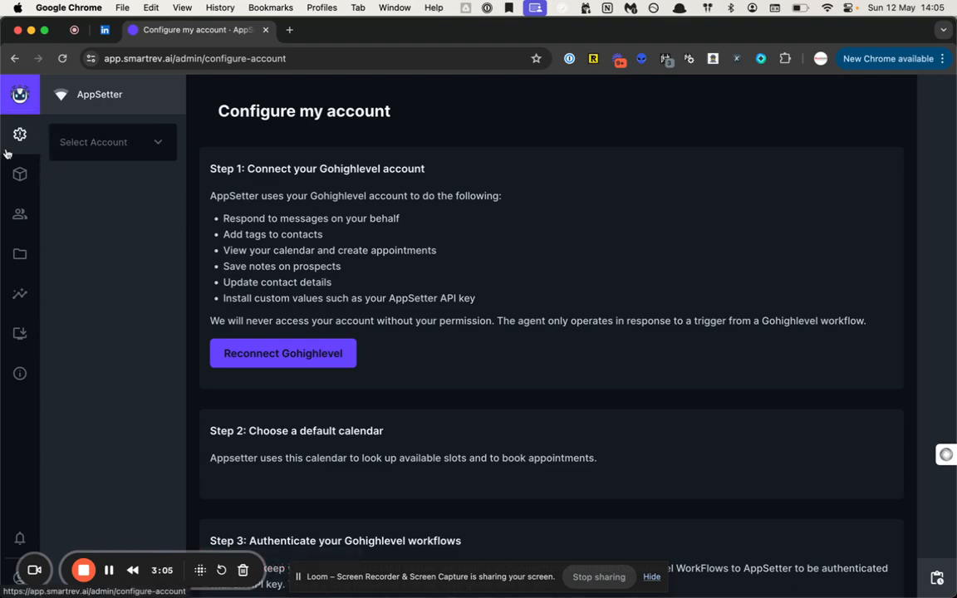
- Choose the dummy user's e-mail in the sidebar's Select Account dropdown
{"action": "left_click", "coordinate": [122, 147]}
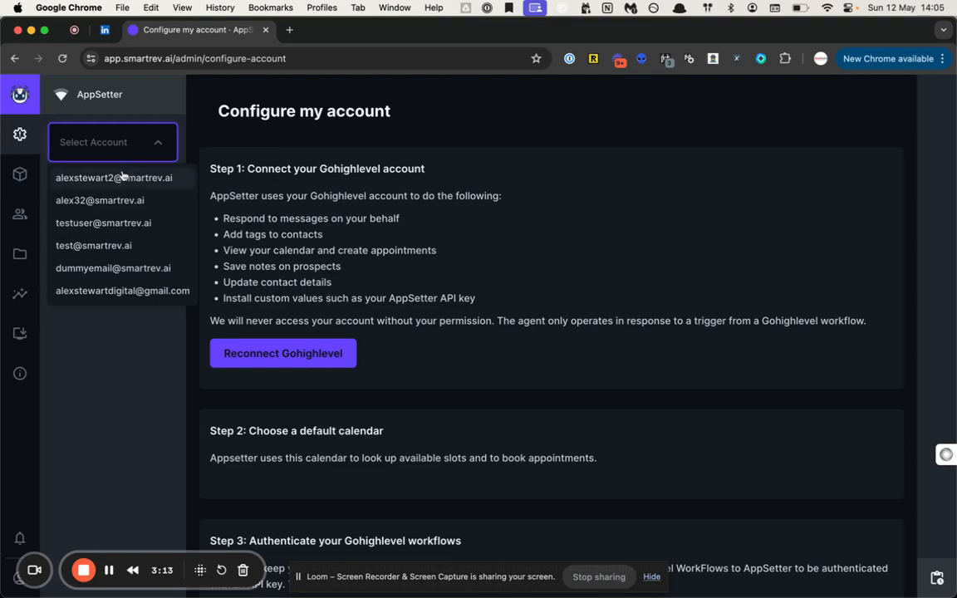
{"action": "left_click", "coordinate": [101, 268]}
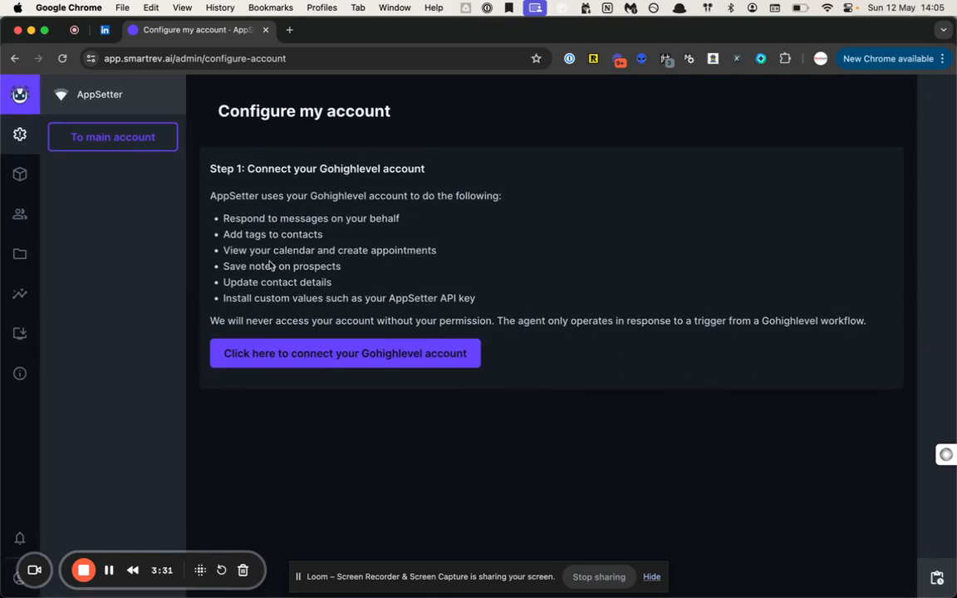
- Connect the account to Gohighlevel by authorising the SmartRev sub-account
{"action": "left_click", "coordinate": [277, 351]}
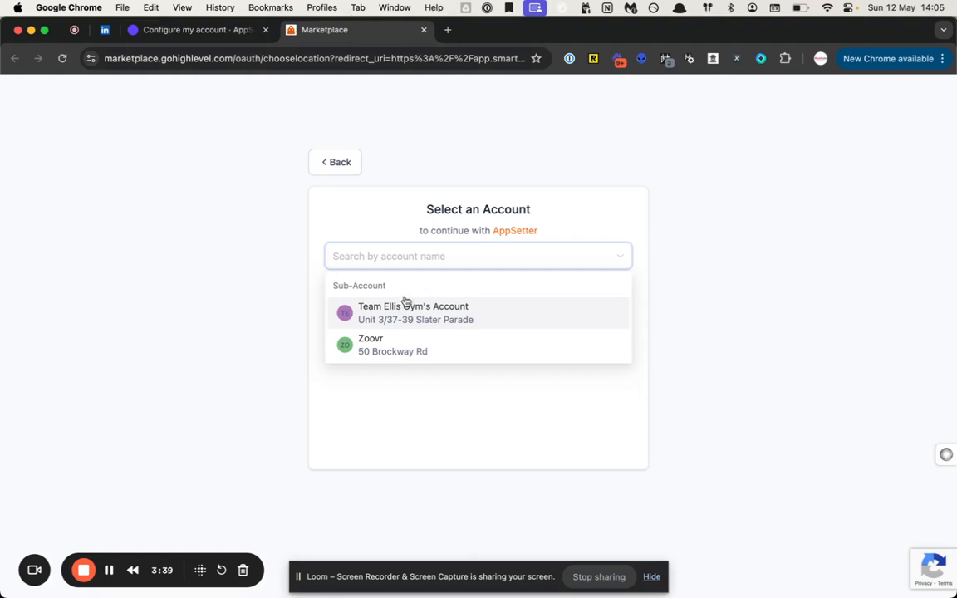
{"action": "left_click", "coordinate": [108, 570]}
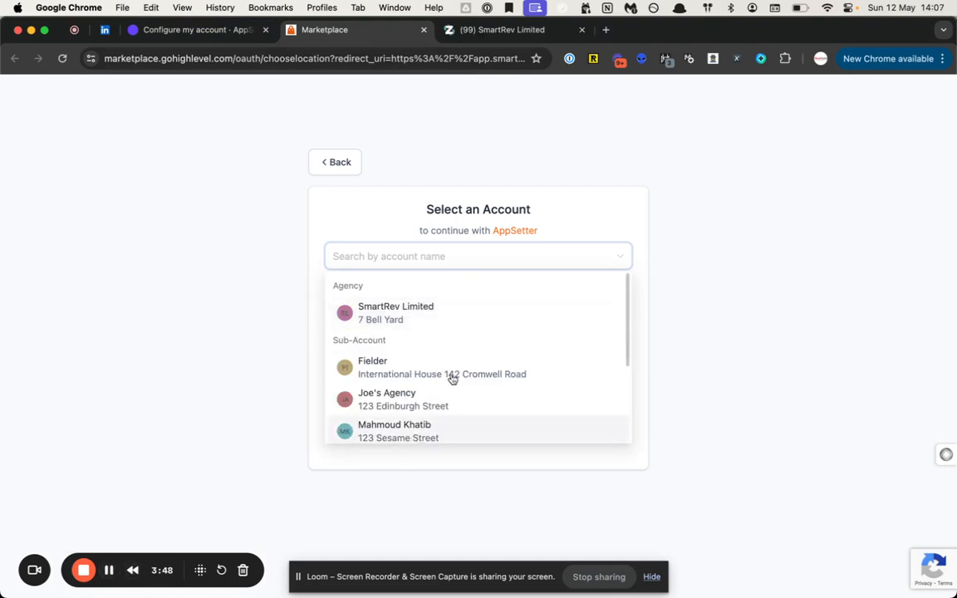
{"action": "scroll", "coordinate": [468, 363], "scroll_direction": "down", "scroll_amount": 1}
{"action": "scroll", "coordinate": [468, 363], "scroll_direction": "down", "scroll_amount": 3}
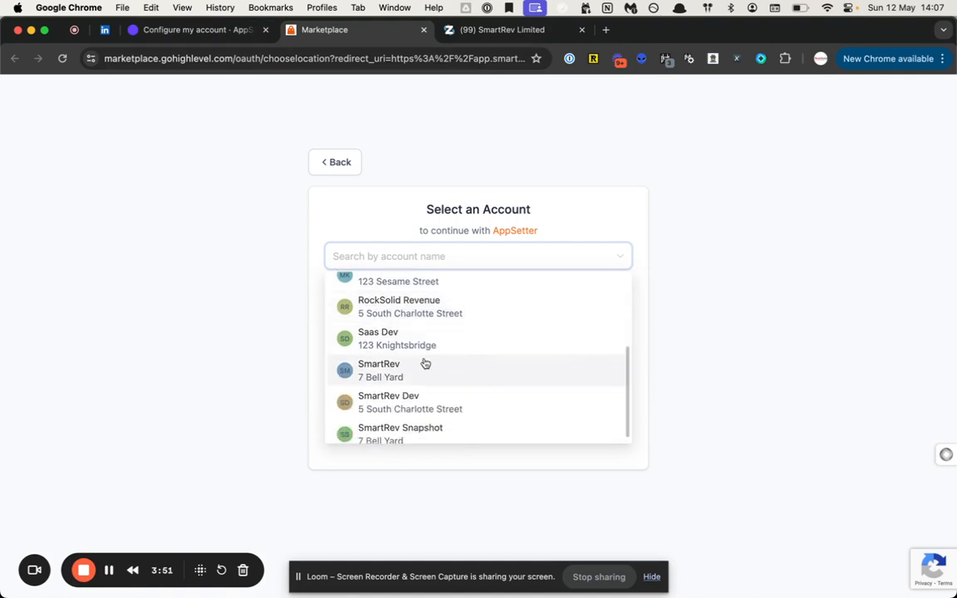
{"action": "left_click", "coordinate": [425, 369]}
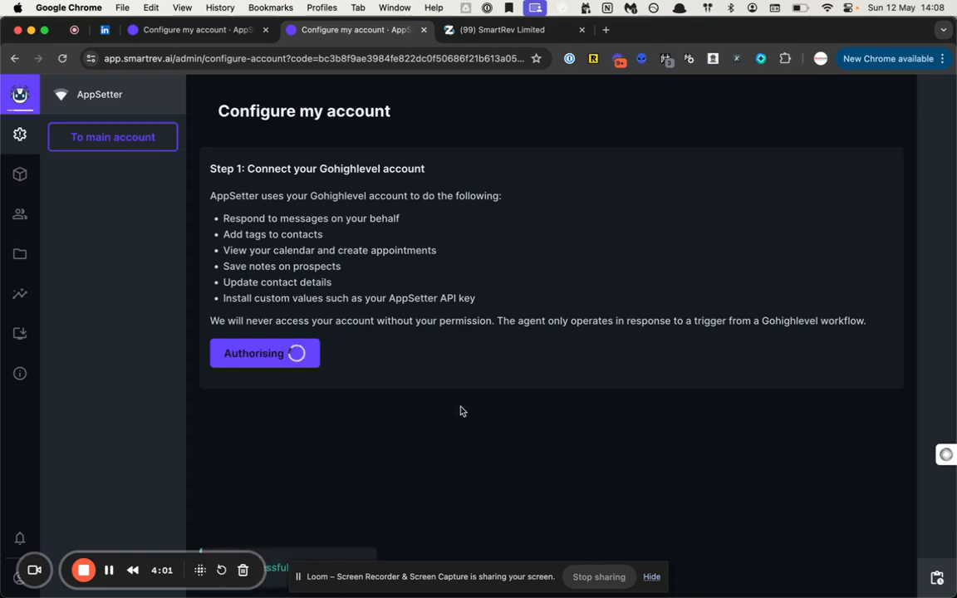
{"action": "scroll", "coordinate": [461, 411], "scroll_direction": "down", "scroll_amount": 1}
{"action": "scroll", "coordinate": [461, 411], "scroll_direction": "down", "scroll_amount": 1}
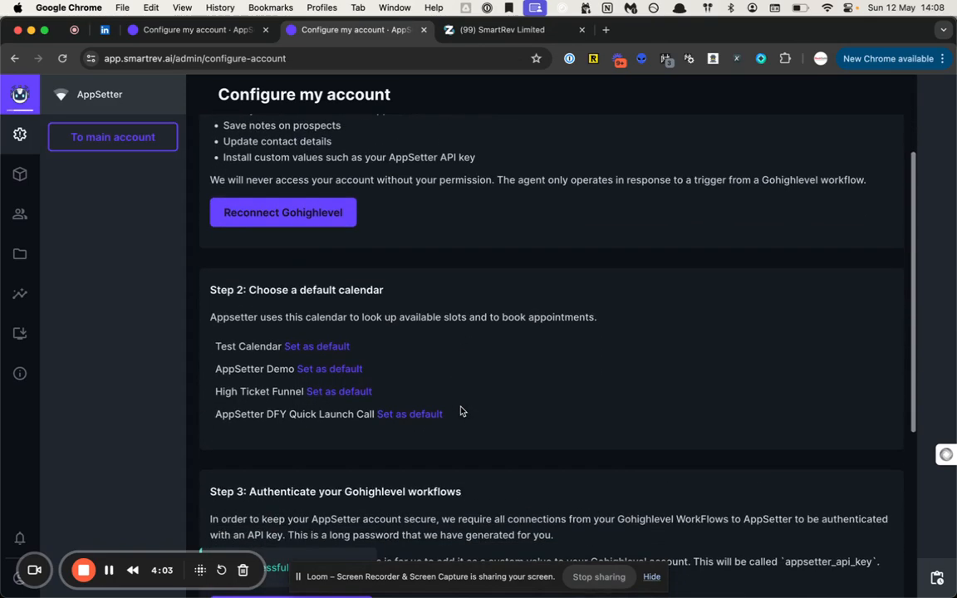
- Make AppSetter Demo the default calendar
{"action": "left_click", "coordinate": [323, 375]}
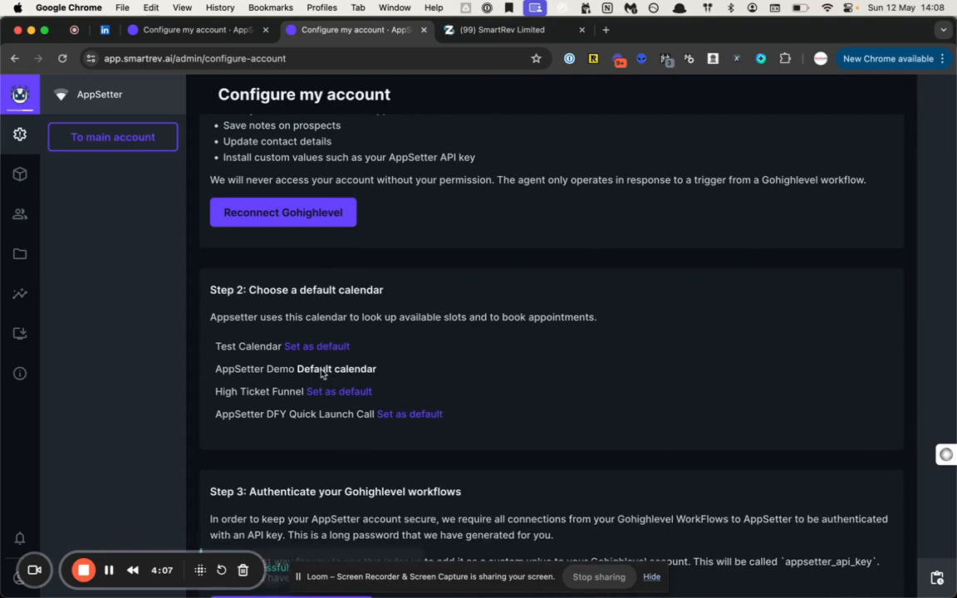
{"action": "scroll", "coordinate": [322, 374], "scroll_direction": "down", "scroll_amount": 2}
{"action": "scroll", "coordinate": [322, 374], "scroll_direction": "down", "scroll_amount": 1}
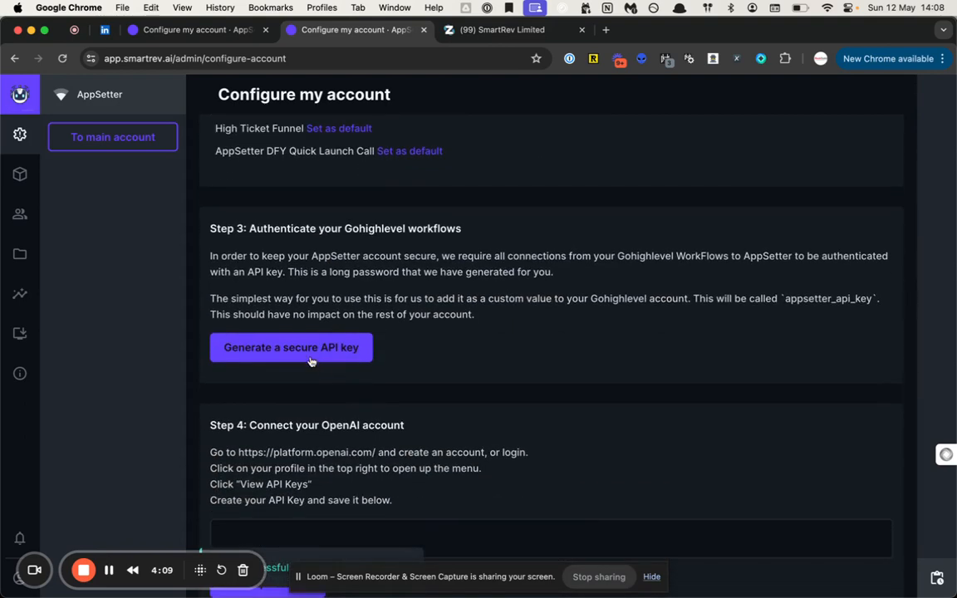
- Generate a secure API key and install it into Gohighlevel
{"action": "left_click", "coordinate": [311, 356]}
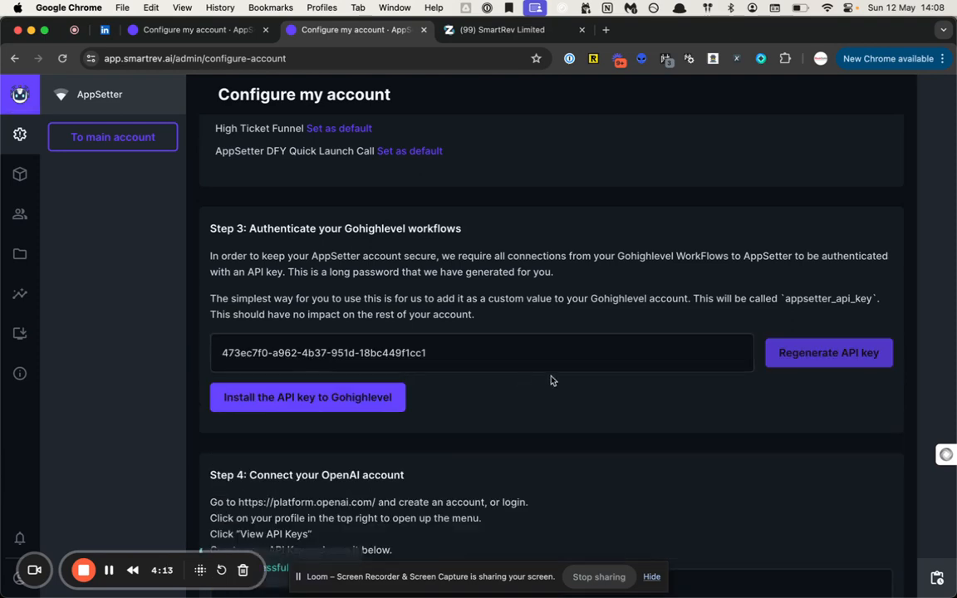
{"action": "left_click", "coordinate": [279, 398]}
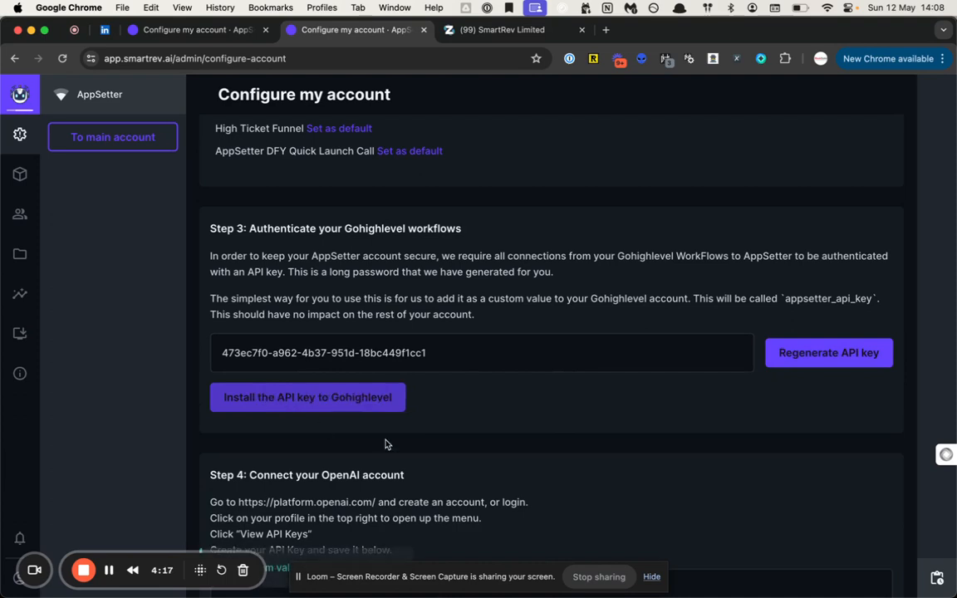
{"action": "scroll", "coordinate": [385, 445], "scroll_direction": "down", "scroll_amount": 2}
{"action": "scroll", "coordinate": [384, 445], "scroll_direction": "down", "scroll_amount": 1}
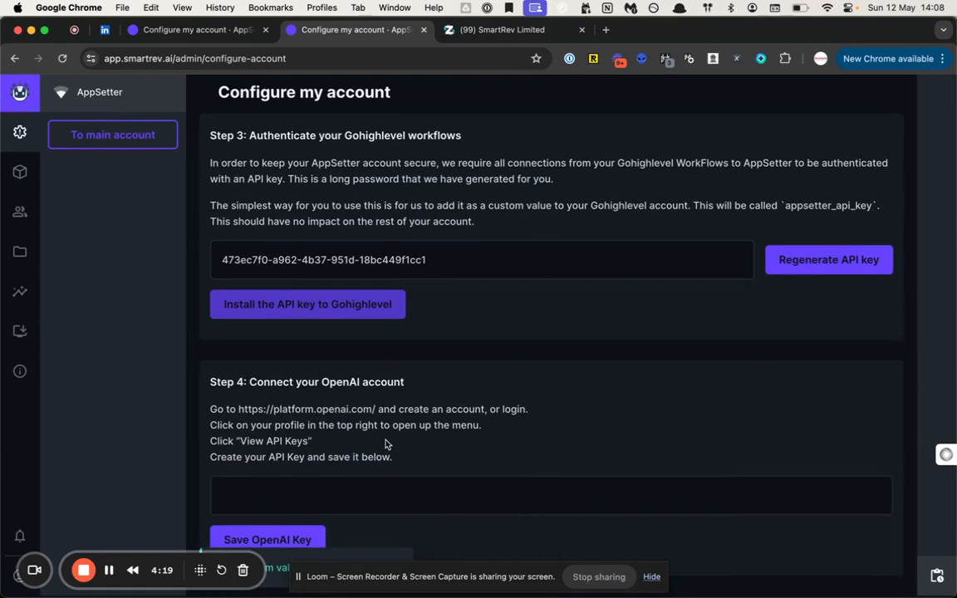
- Paste the OpenAI API key from clipboard history into Step 4 and save it
{"action": "left_click", "coordinate": [338, 492]}
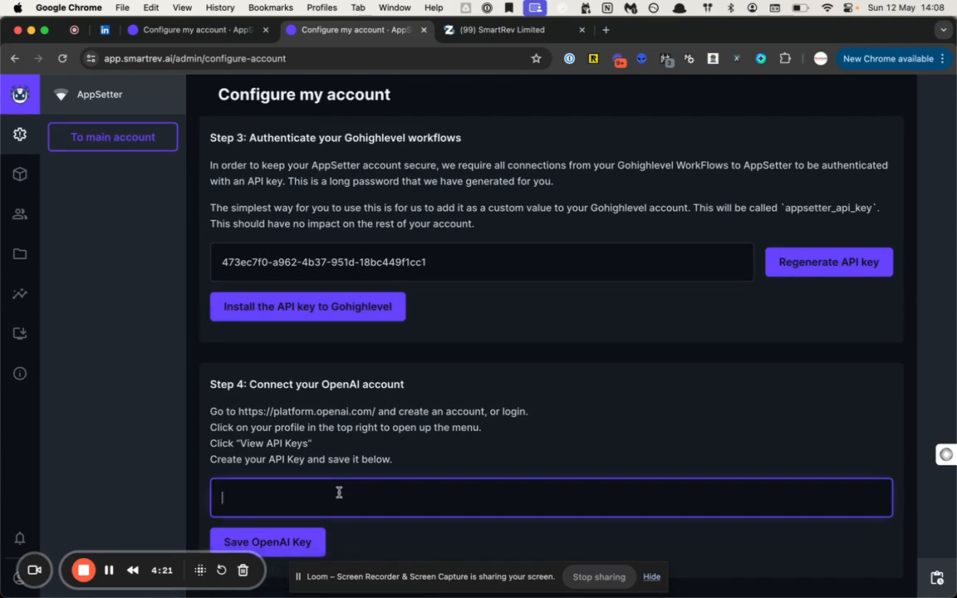
{"action": "key", "text": "super+alt+c"}
{"action": "type", "text": "sk"}
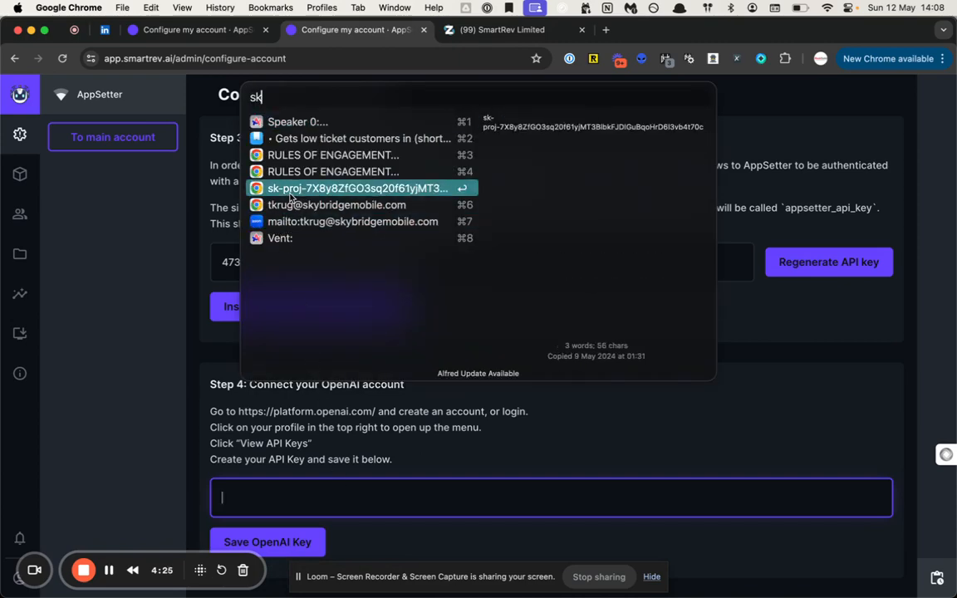
{"action": "left_click", "coordinate": [264, 187]}
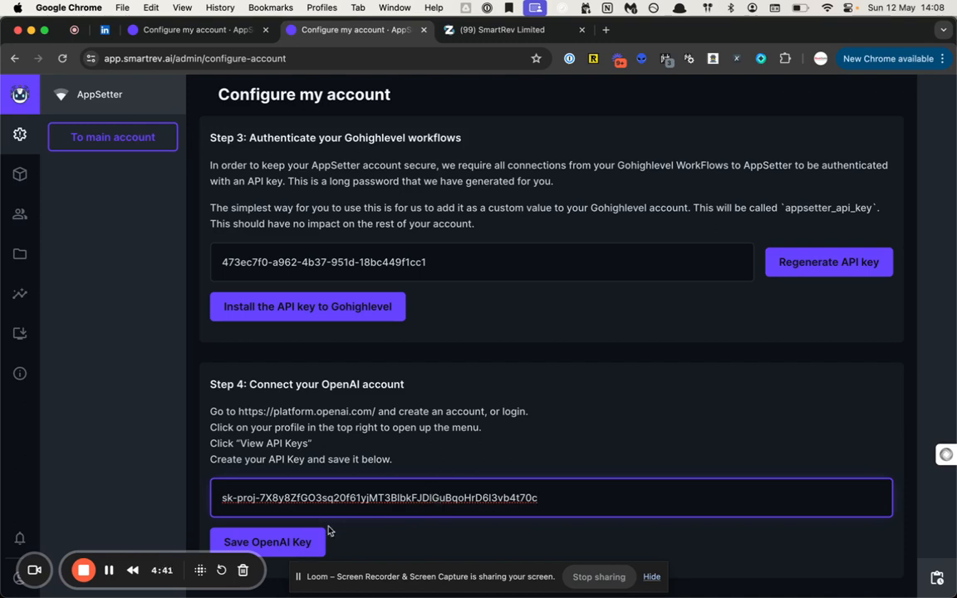
{"action": "left_click", "coordinate": [300, 532]}
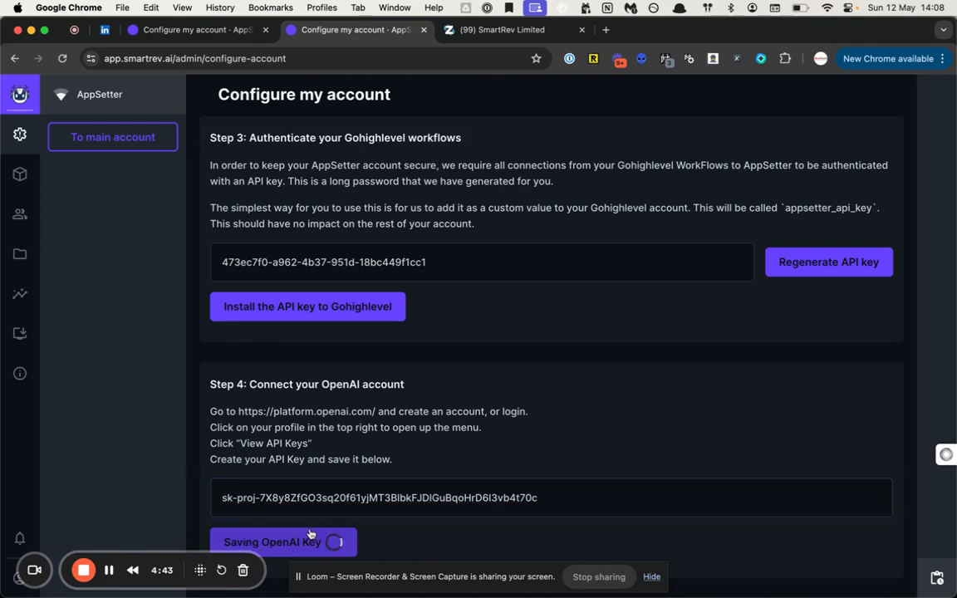
- Try opening Example Agent, dismiss its Forbidden error, and return to Agents via Products
{"action": "left_click", "coordinate": [20, 174]}
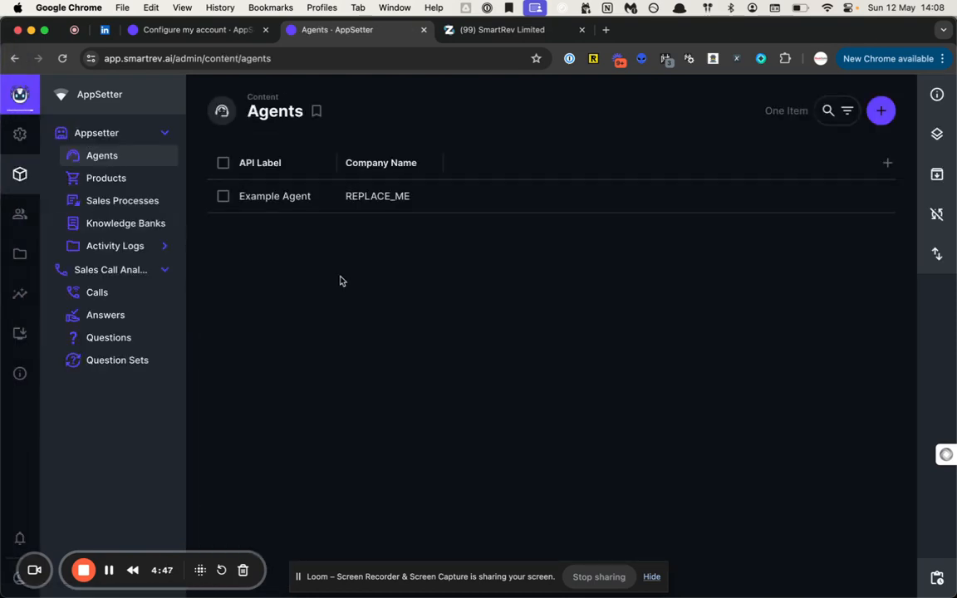
{"action": "left_click", "coordinate": [279, 204]}
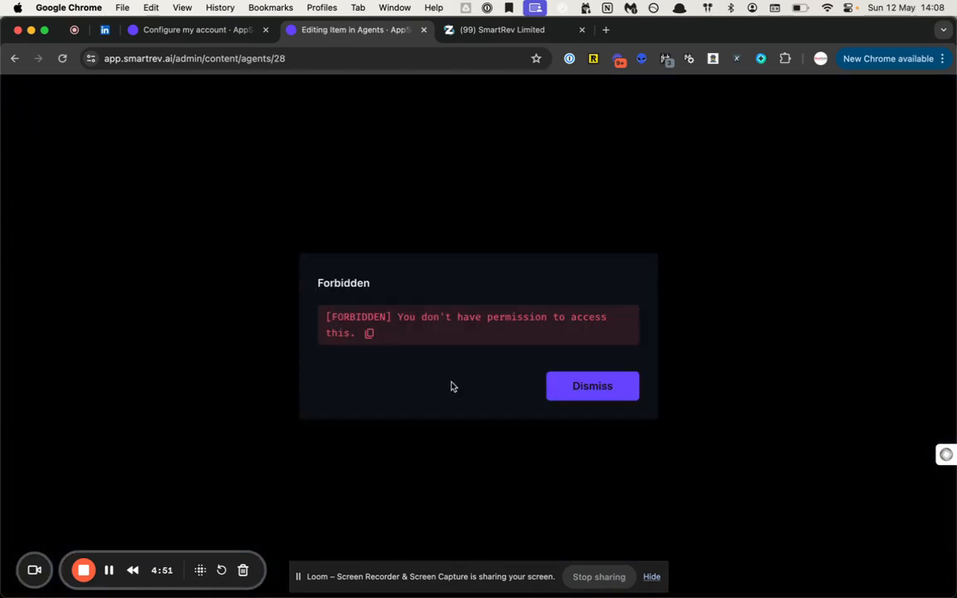
{"action": "left_click", "coordinate": [553, 392]}
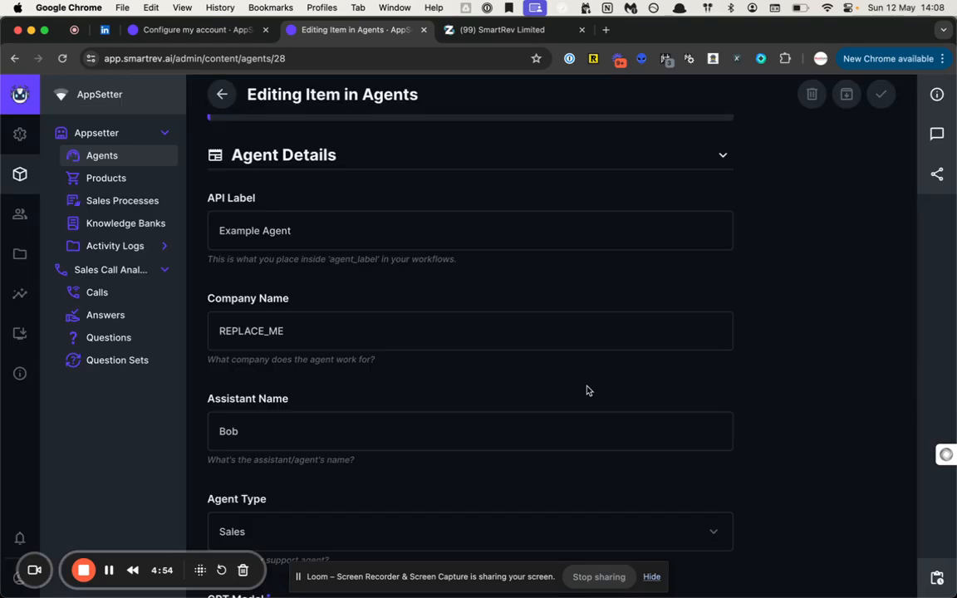
{"action": "left_click", "coordinate": [117, 179]}
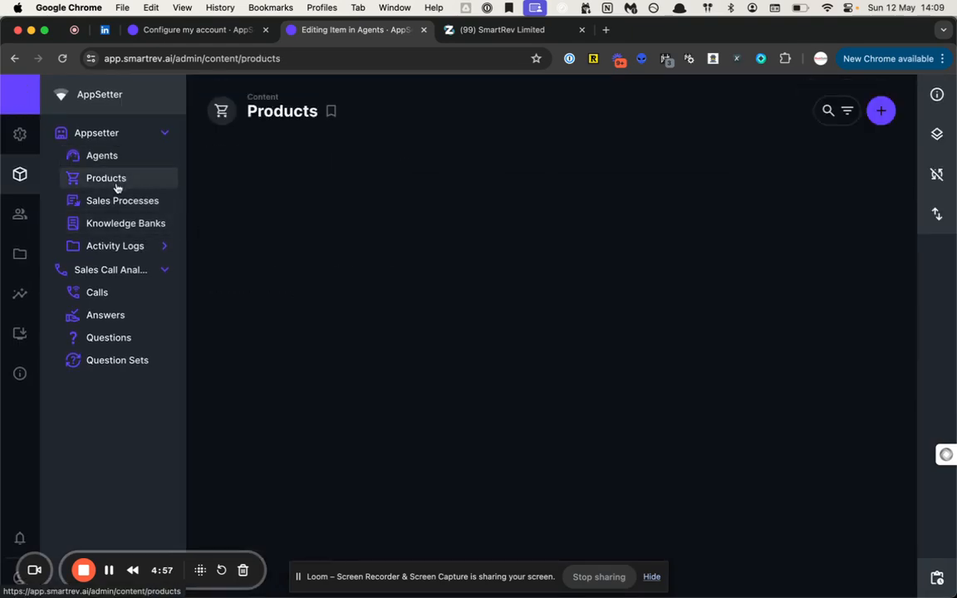
{"action": "left_click", "coordinate": [125, 163]}
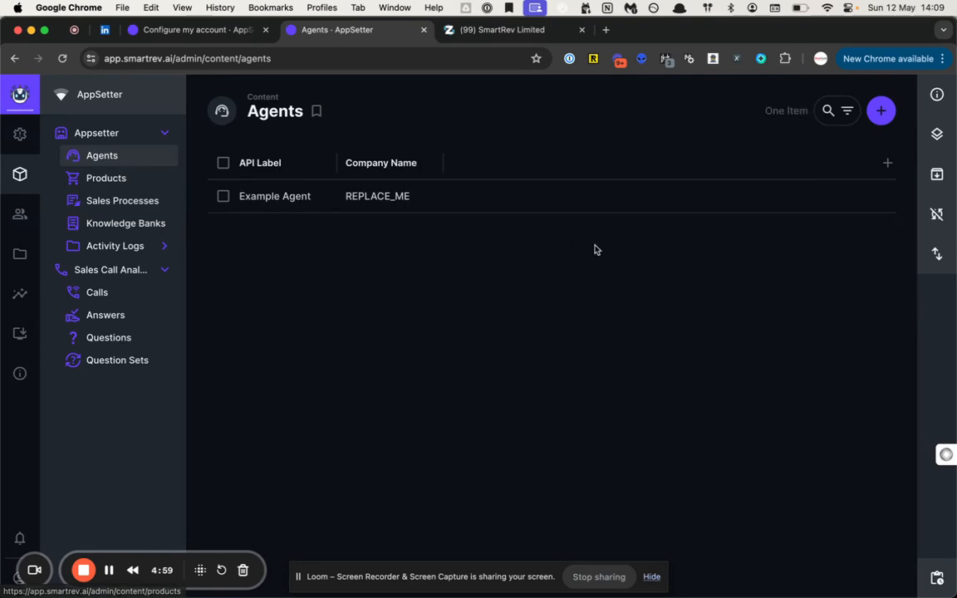
- Begin a new agent at its API Label field, then leave it for Configure my account
{"action": "left_click", "coordinate": [878, 110]}
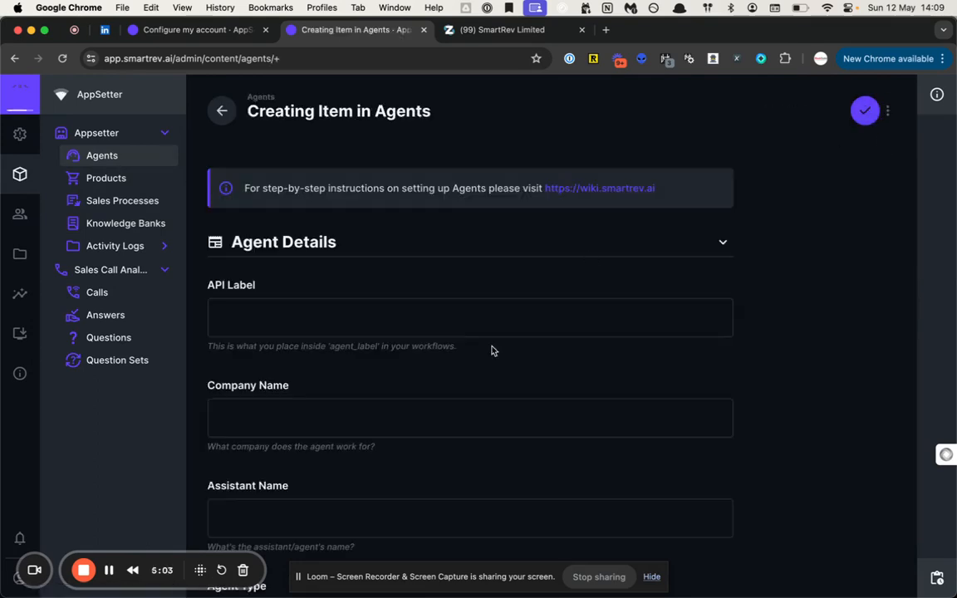
{"action": "scroll", "coordinate": [490, 350], "scroll_direction": "down", "scroll_amount": 1}
{"action": "left_click", "coordinate": [357, 270]}
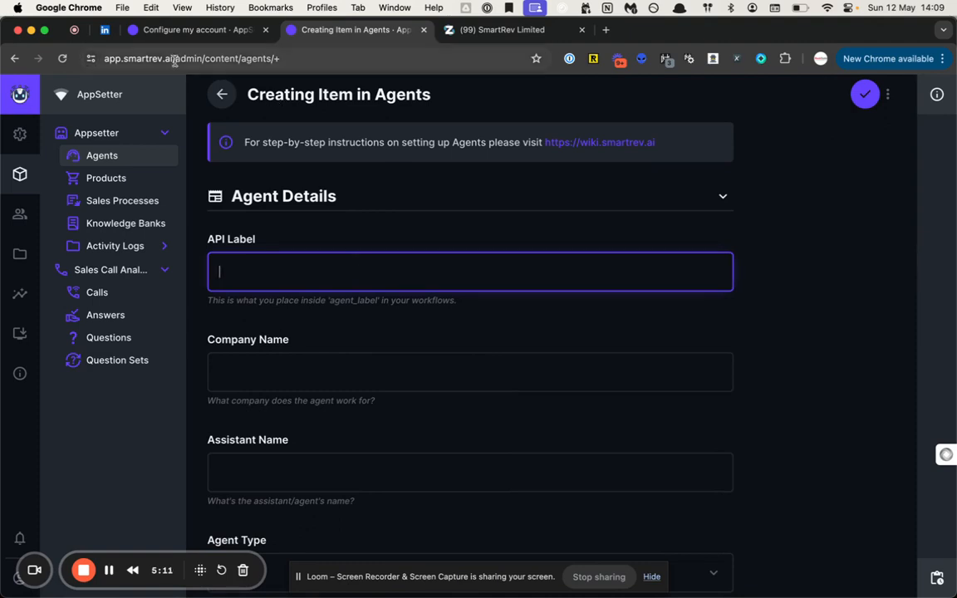
{"action": "left_click", "coordinate": [20, 133]}
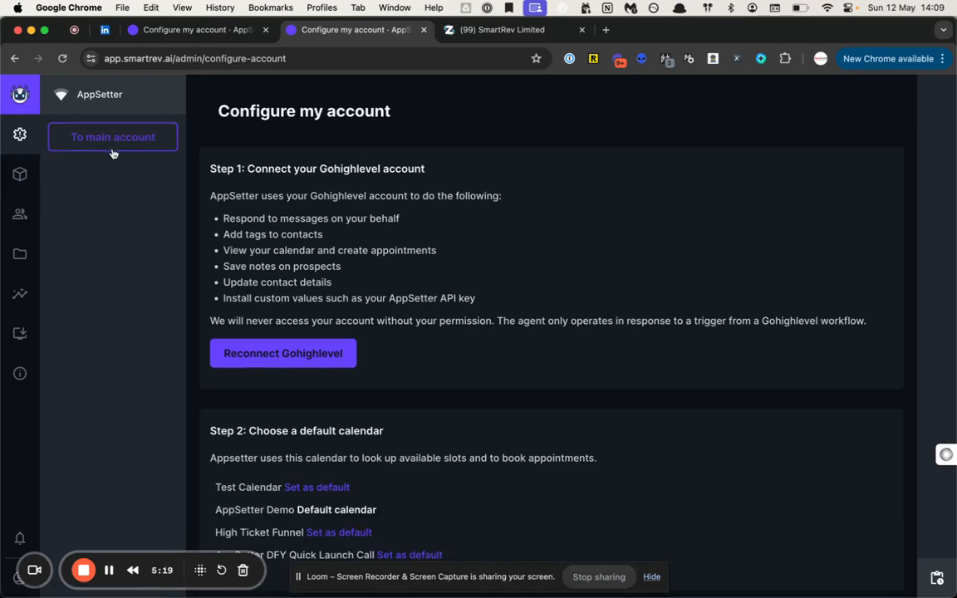
- Switch to the main account and clear the Agents filters to list all five agents
{"action": "left_click", "coordinate": [141, 144]}
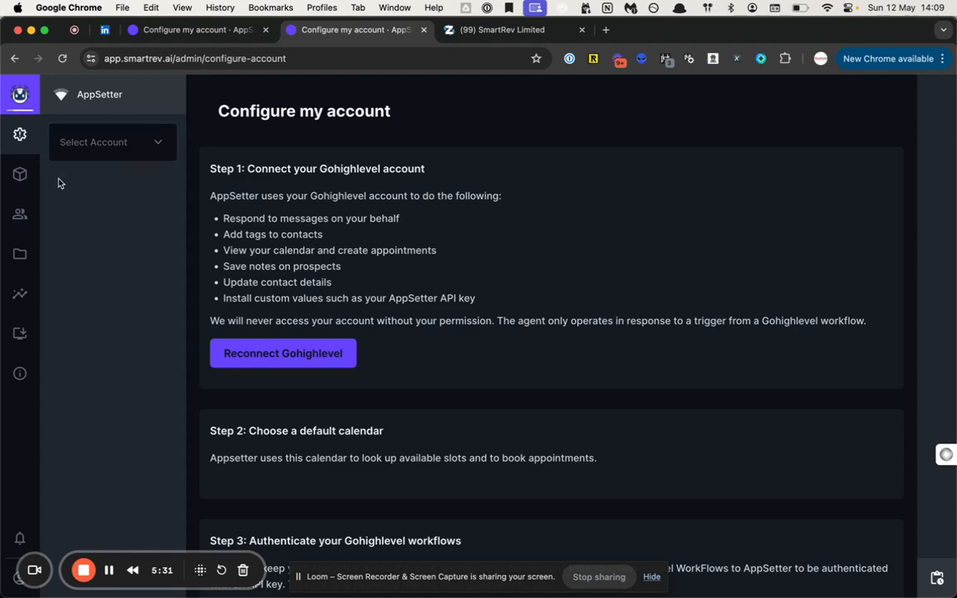
{"action": "left_click", "coordinate": [36, 180]}
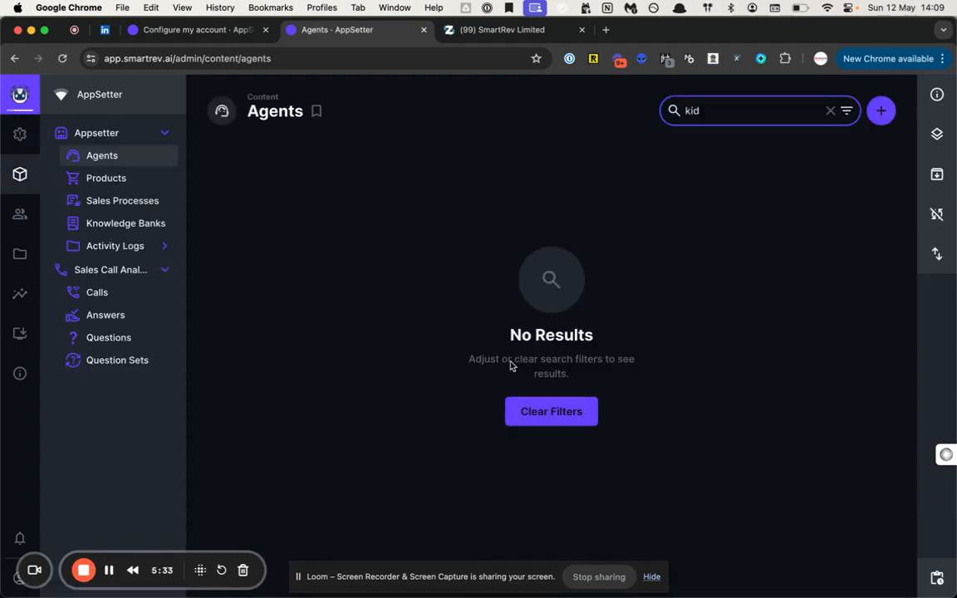
{"action": "left_click", "coordinate": [552, 412]}
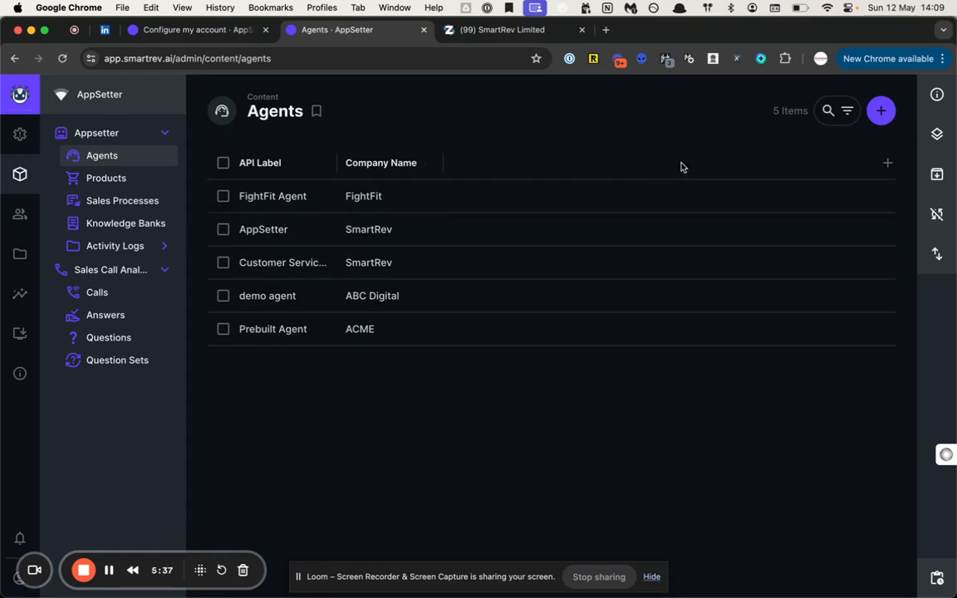
- Start a new agent and open the user picker for its Directus User ID
{"action": "left_click", "coordinate": [880, 112]}
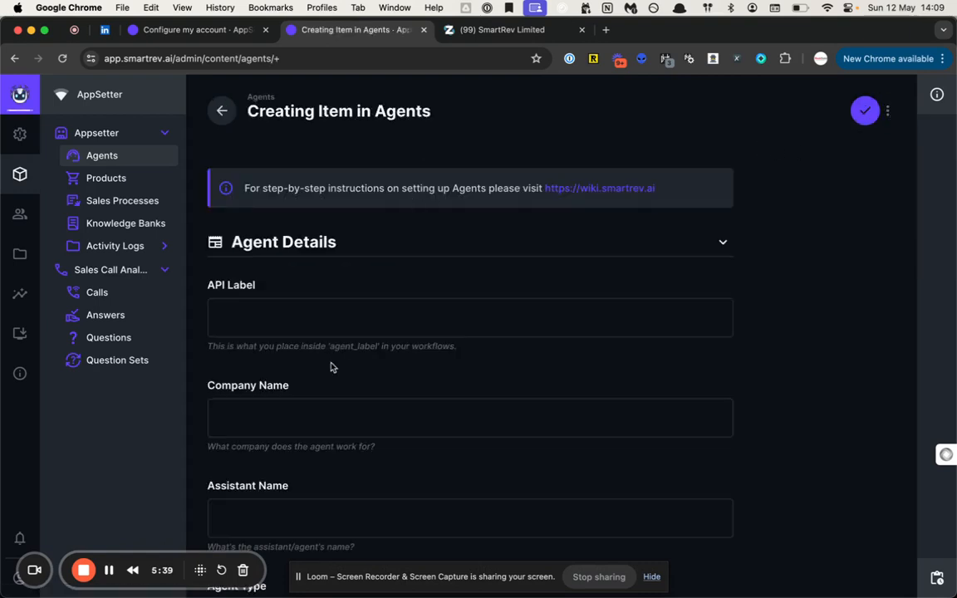
{"action": "scroll", "coordinate": [288, 312], "scroll_direction": "down", "scroll_amount": 10}
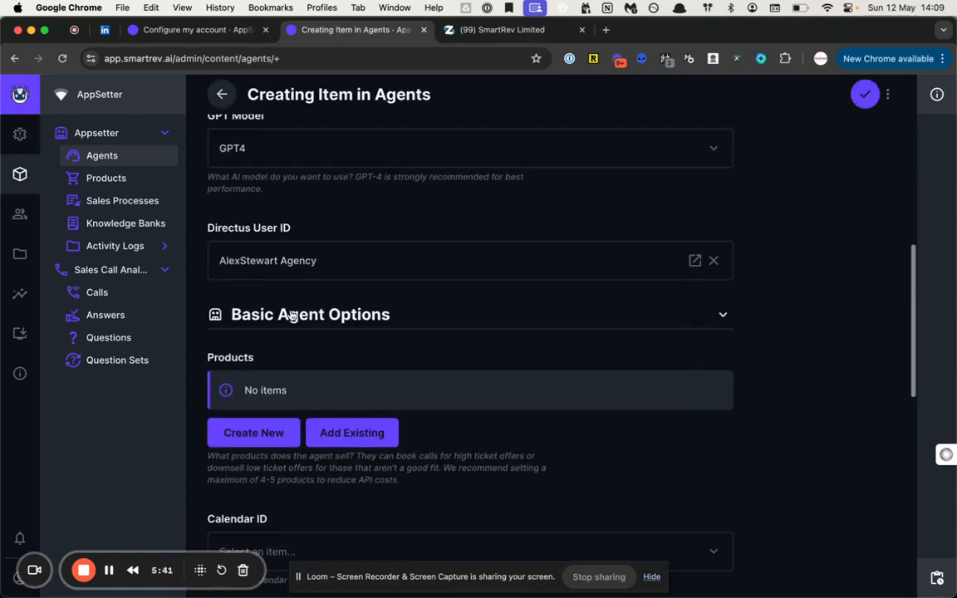
{"action": "scroll", "coordinate": [344, 379], "scroll_direction": "down", "scroll_amount": 3}
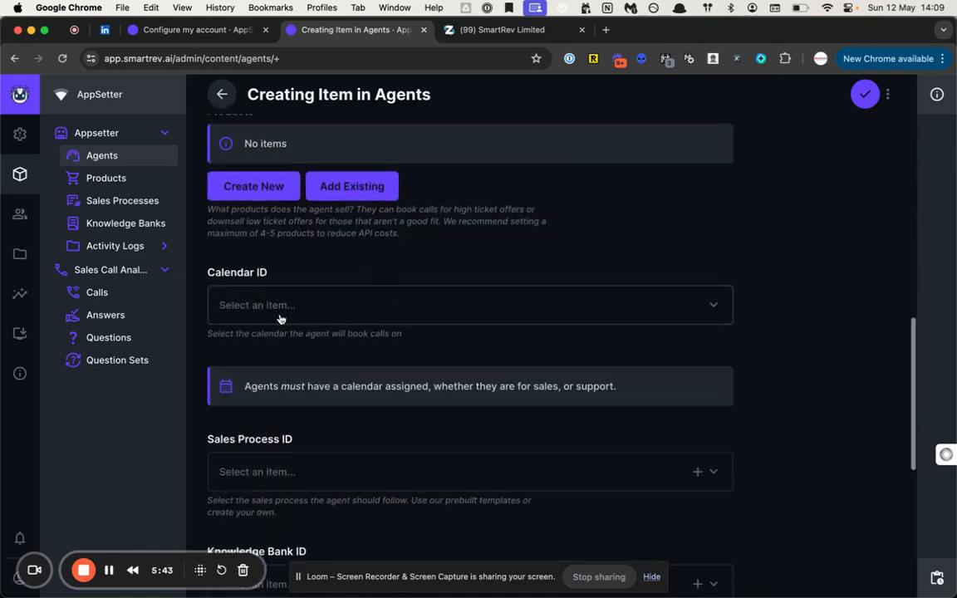
{"action": "scroll", "coordinate": [311, 318], "scroll_direction": "up", "scroll_amount": 2}
{"action": "scroll", "coordinate": [280, 319], "scroll_direction": "up", "scroll_amount": 5}
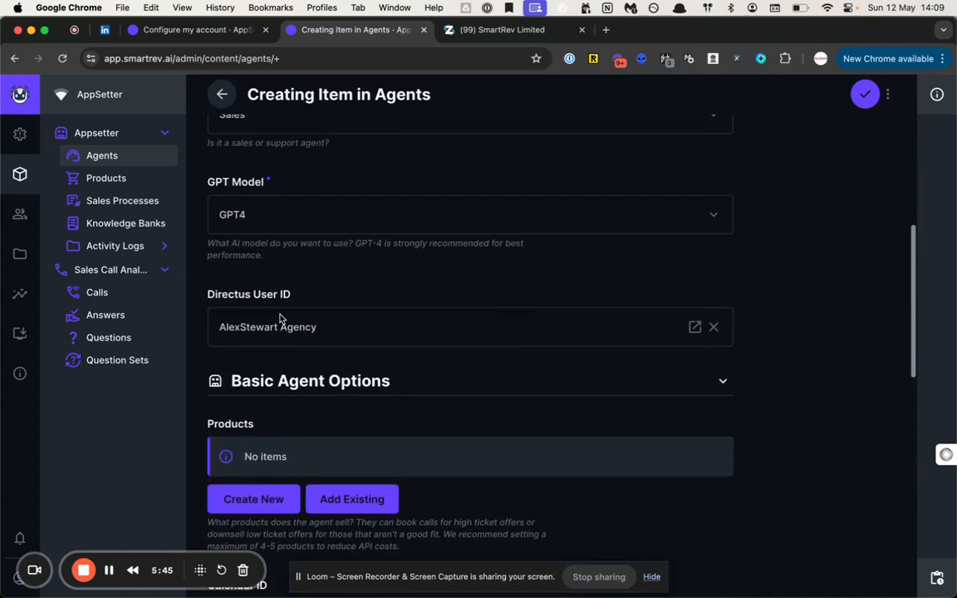
{"action": "left_click", "coordinate": [285, 342]}
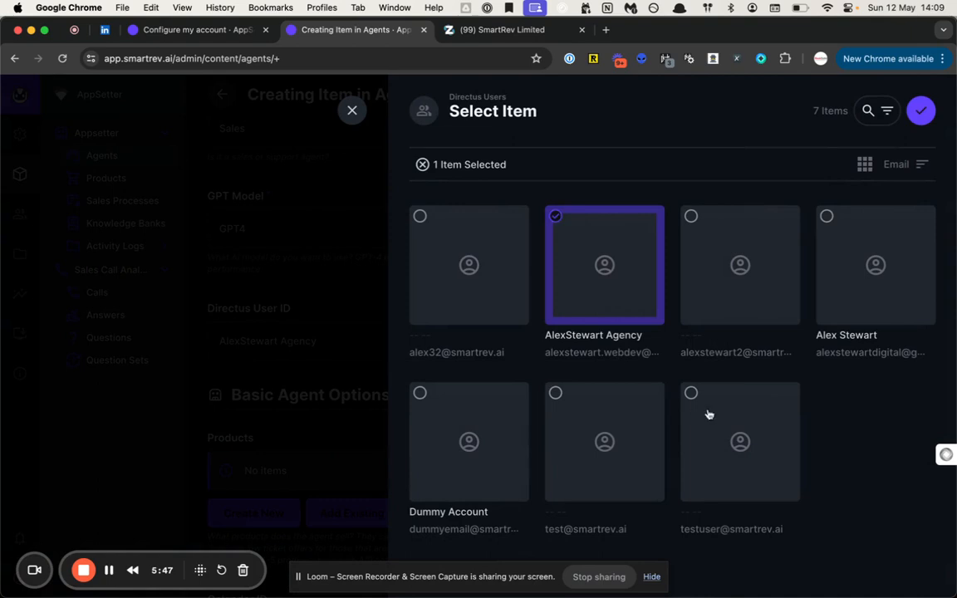
- Try several user cards, pick the owning user, and confirm the selection
{"action": "left_click", "coordinate": [862, 266]}
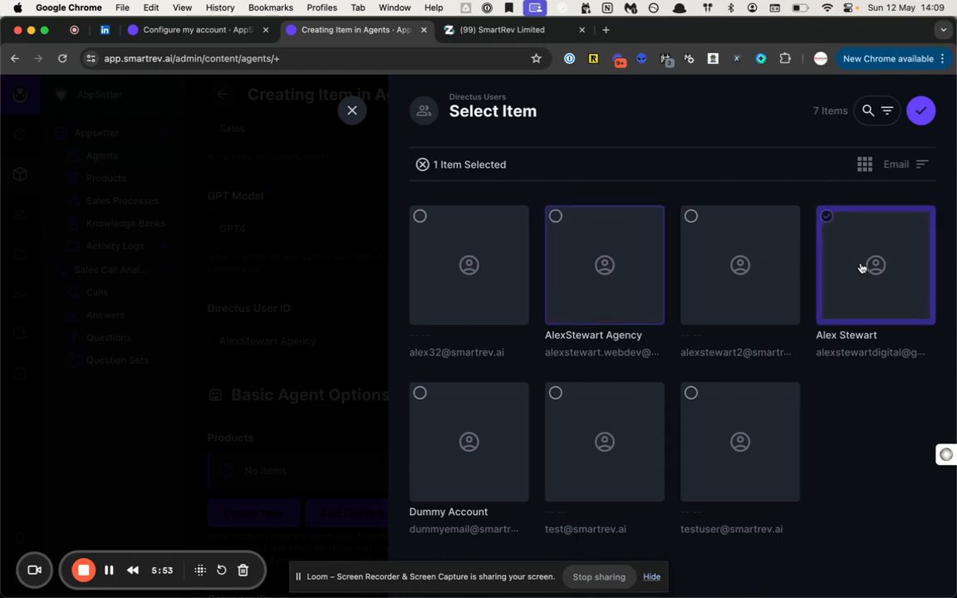
{"action": "left_click", "coordinate": [737, 436]}
{"action": "left_click", "coordinate": [616, 457]}
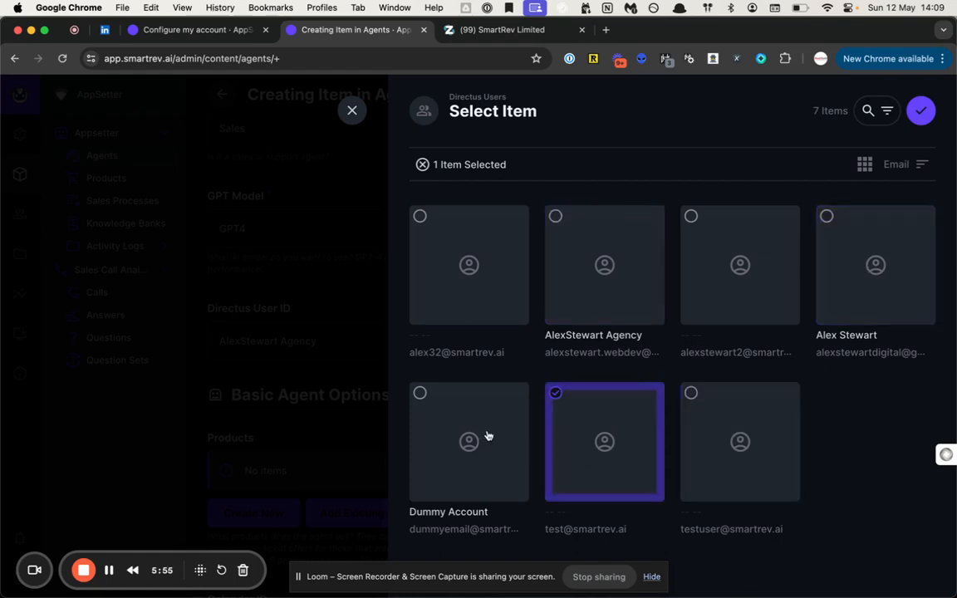
{"action": "left_click", "coordinate": [487, 440]}
{"action": "left_click", "coordinate": [481, 278]}
{"action": "left_click", "coordinate": [598, 288]}
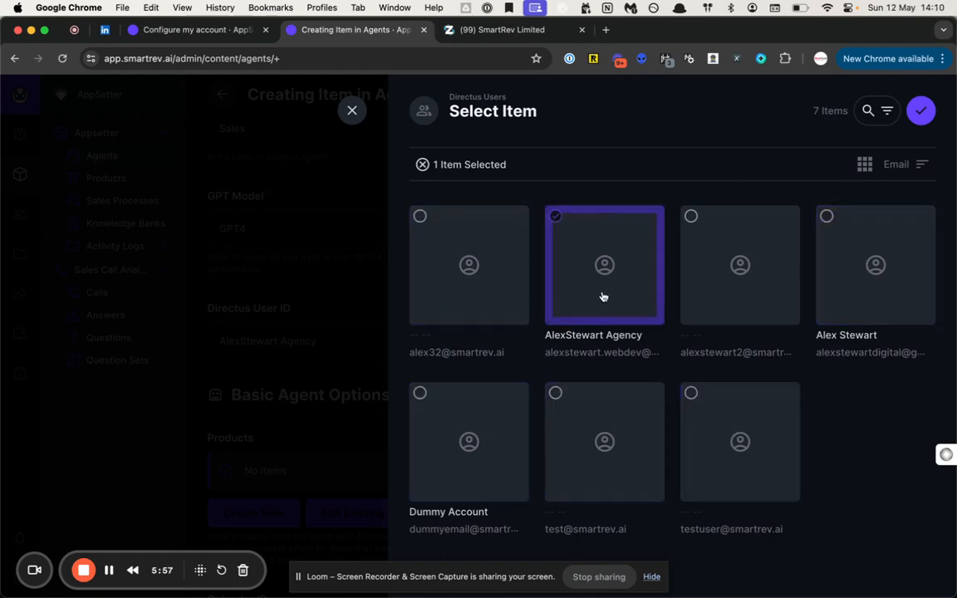
{"action": "left_click", "coordinate": [856, 239]}
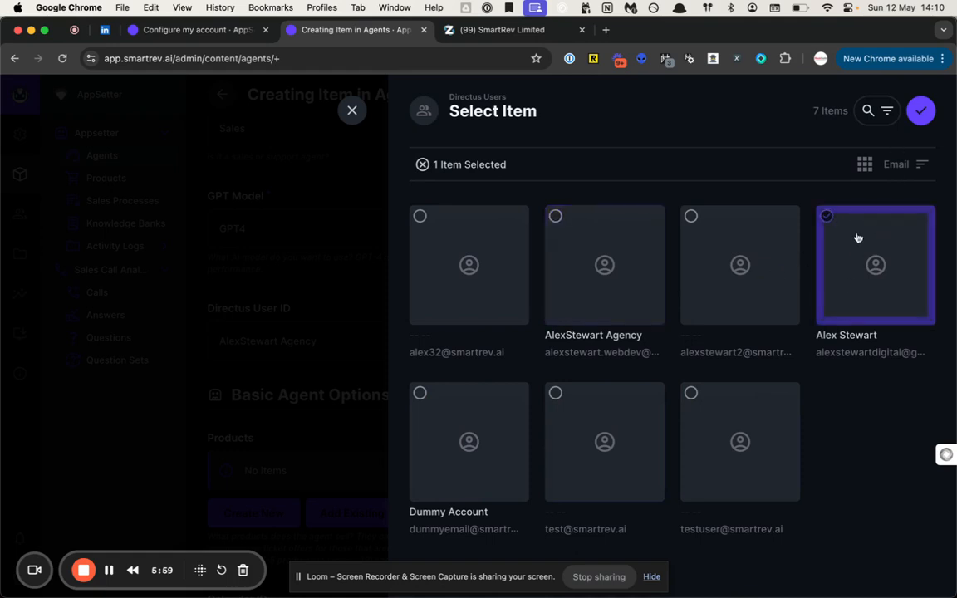
{"action": "left_click", "coordinate": [920, 110]}
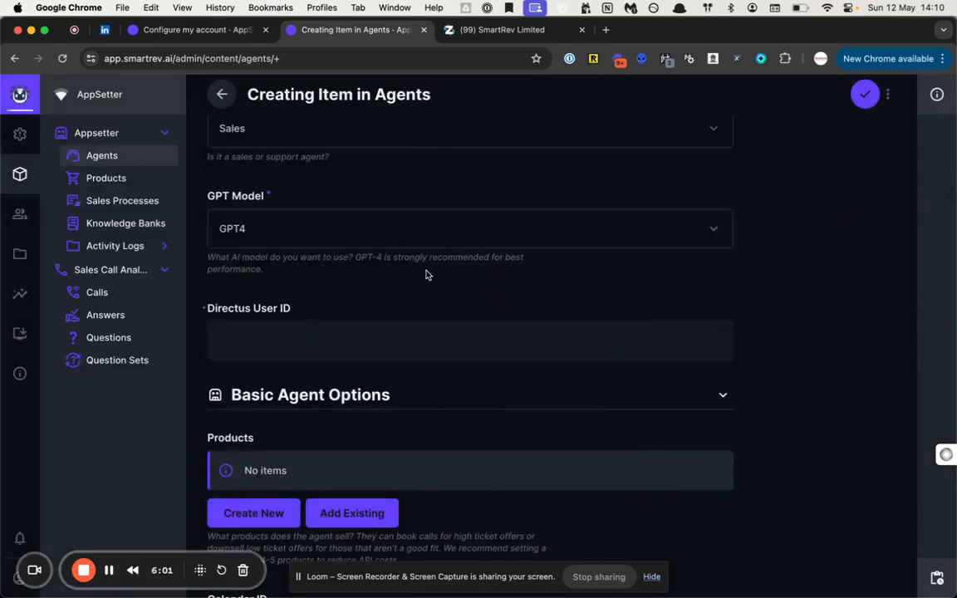